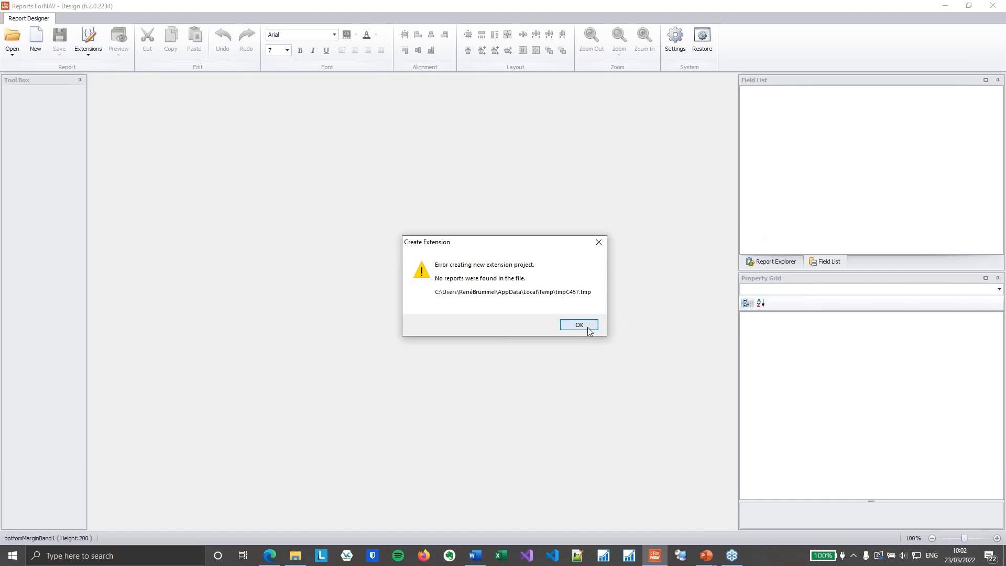
- Create a new report from the AL Extension version of List Template in Report Templates, signing in with an existing Microsoft account
click(587, 327)
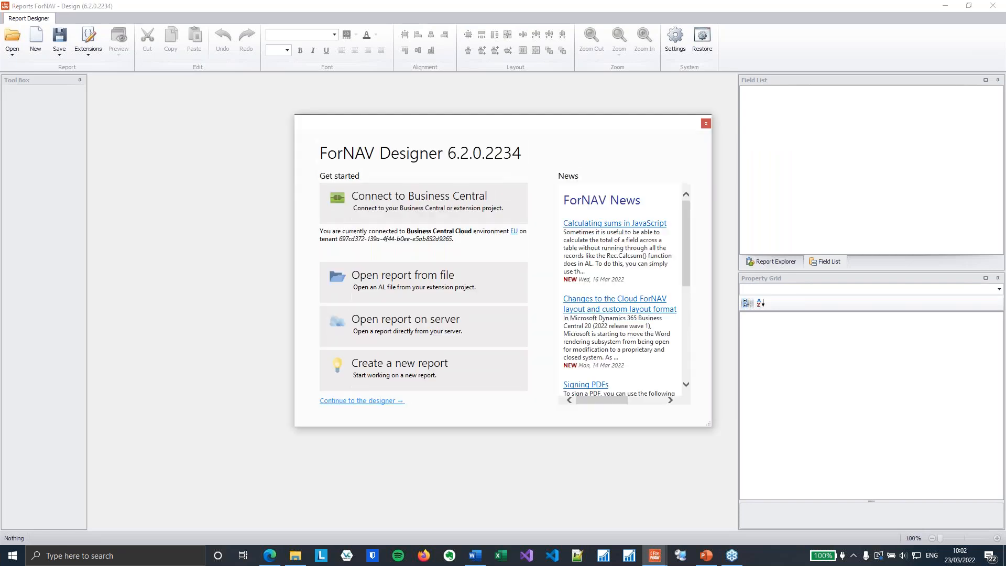
click(447, 374)
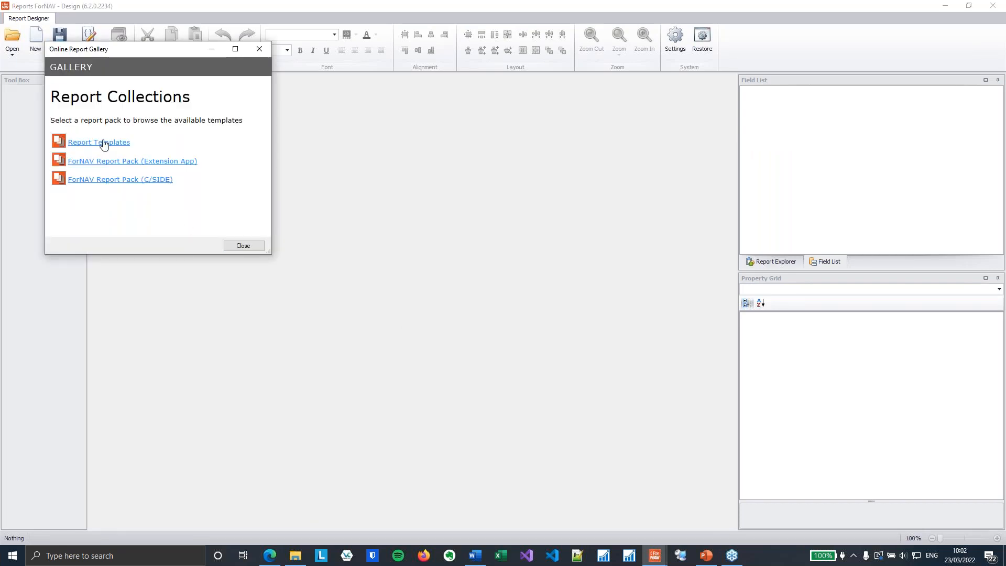
click(103, 143)
scroll(210, 176, down, 5)
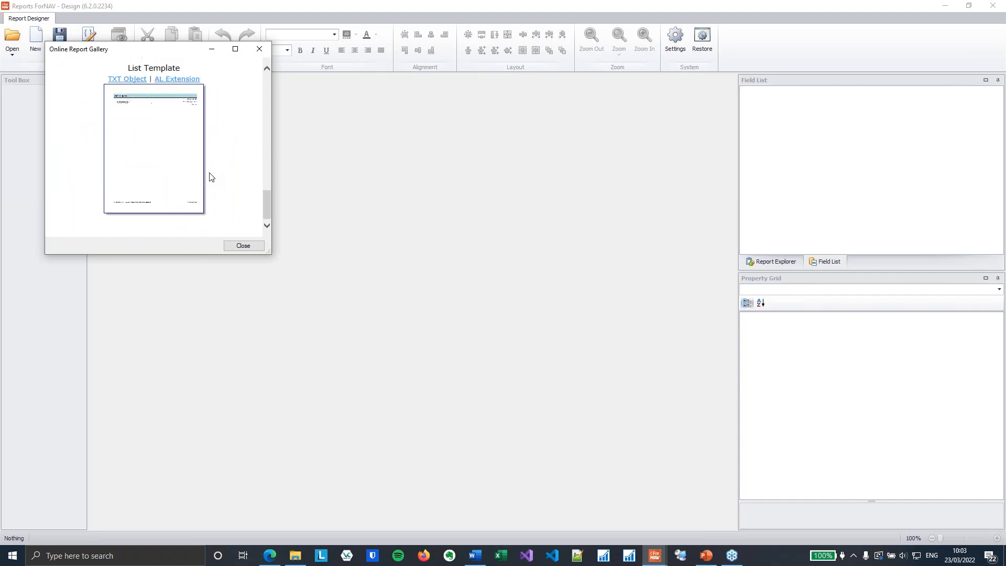
click(177, 80)
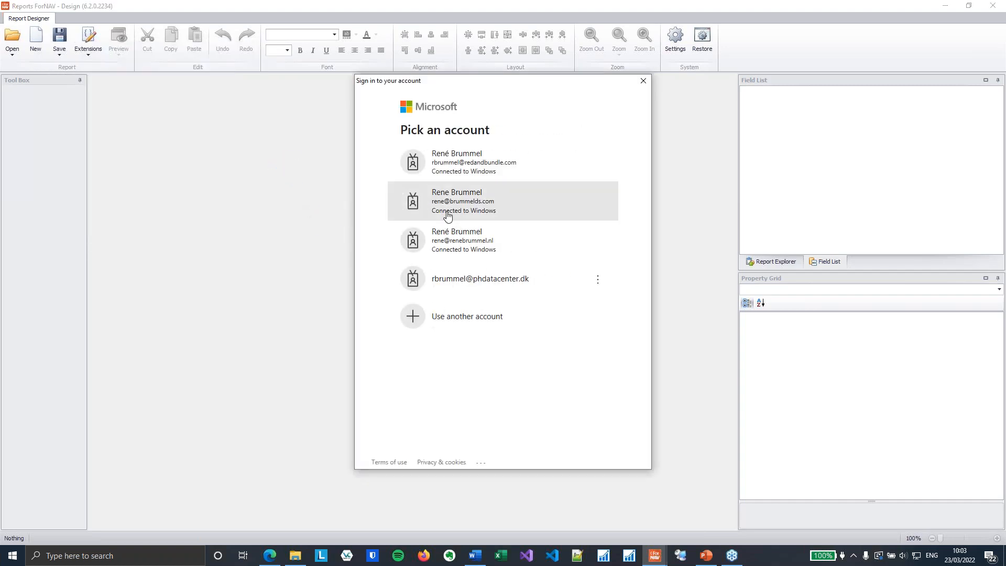
click(458, 177)
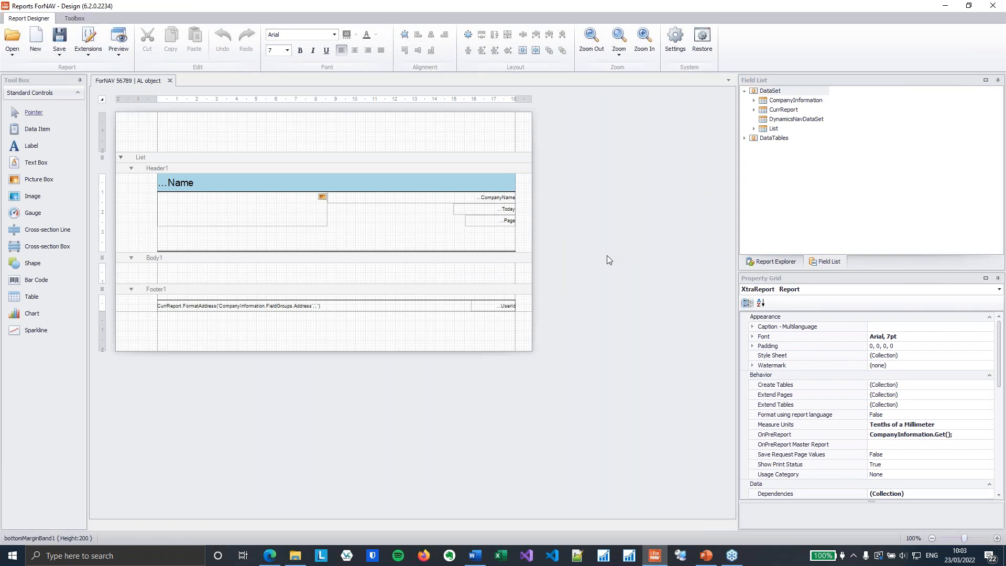
- Rename the report object as ForNAV Drag and Drop
scroll(607, 255, up, 2)
scroll(919, 404, down, 5)
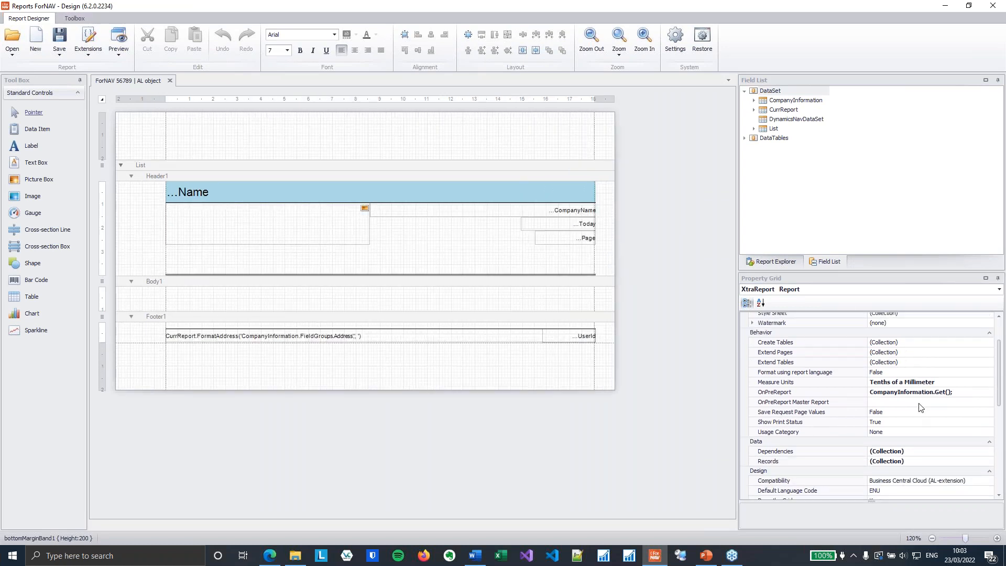
click(948, 404)
double_click(948, 404)
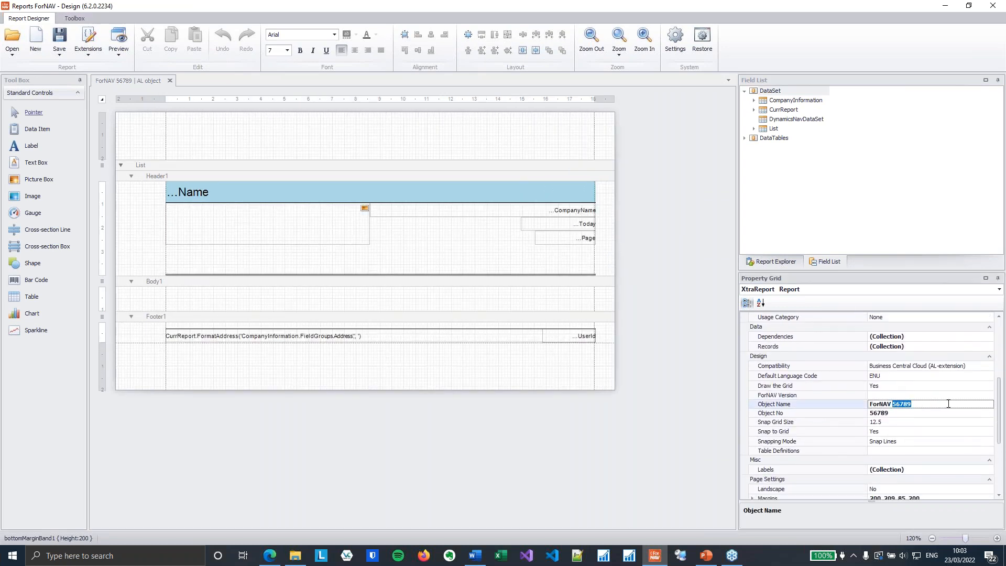
text(Drag and Drop)
- Add an ENU entry to the report's multilanguage caption with the text "Drag and drop is cool"
drag(1000, 403, 1000, 337)
click(974, 328)
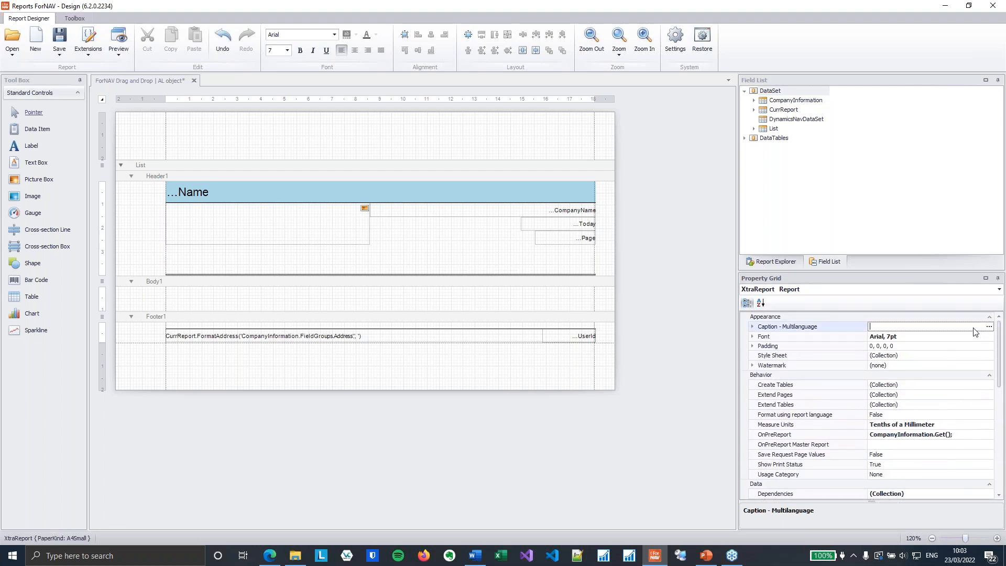
click(989, 327)
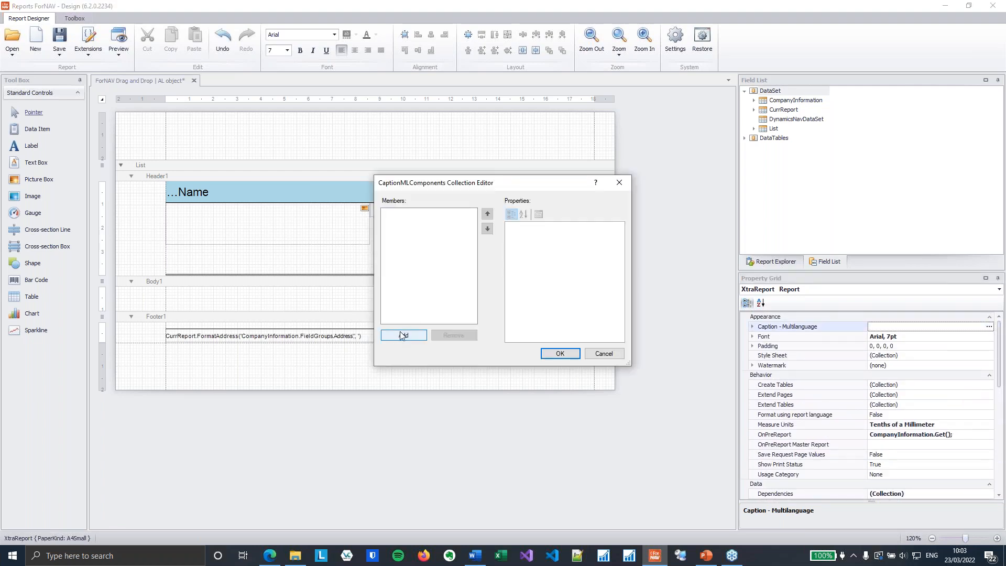
click(401, 336)
click(591, 244)
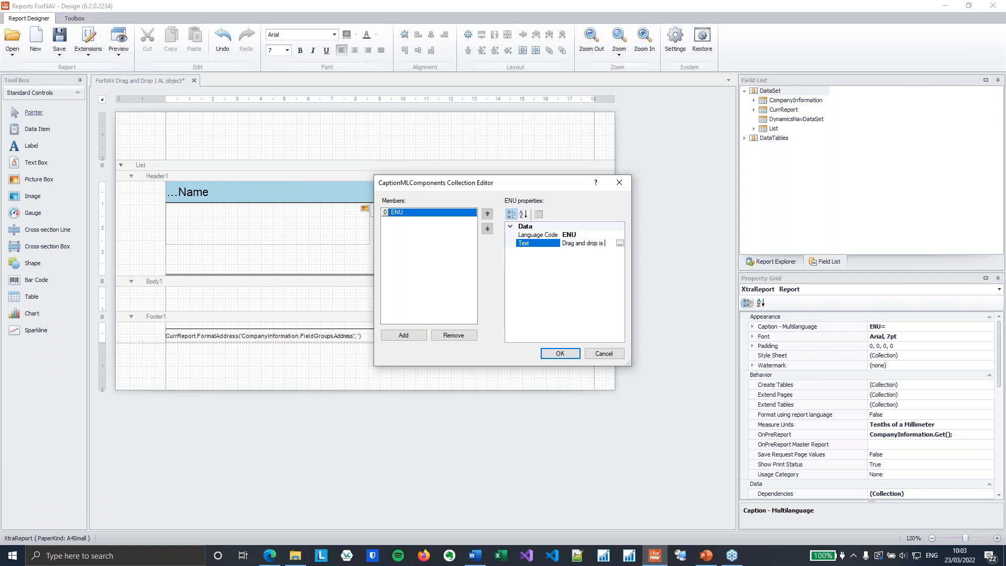
click(577, 264)
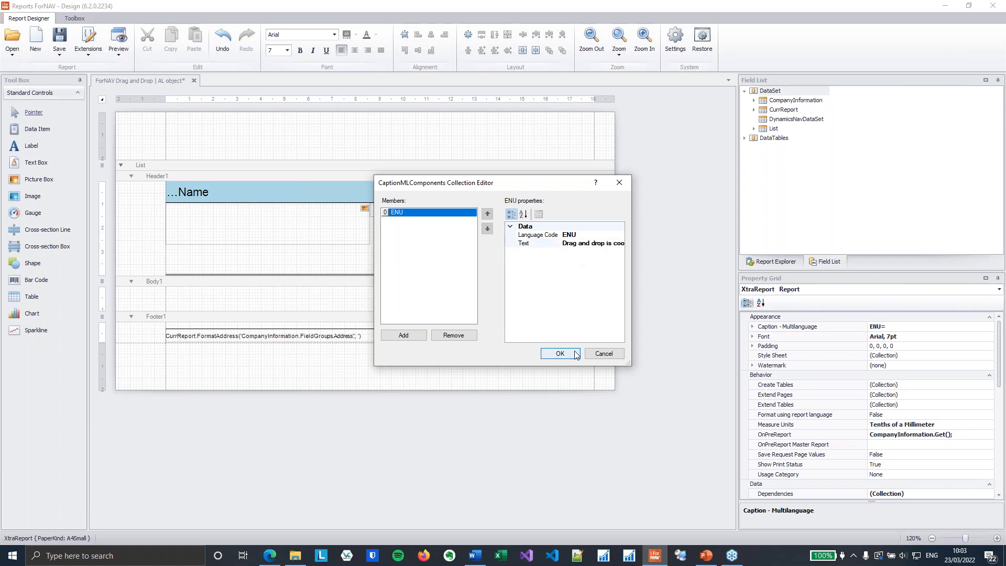
click(560, 354)
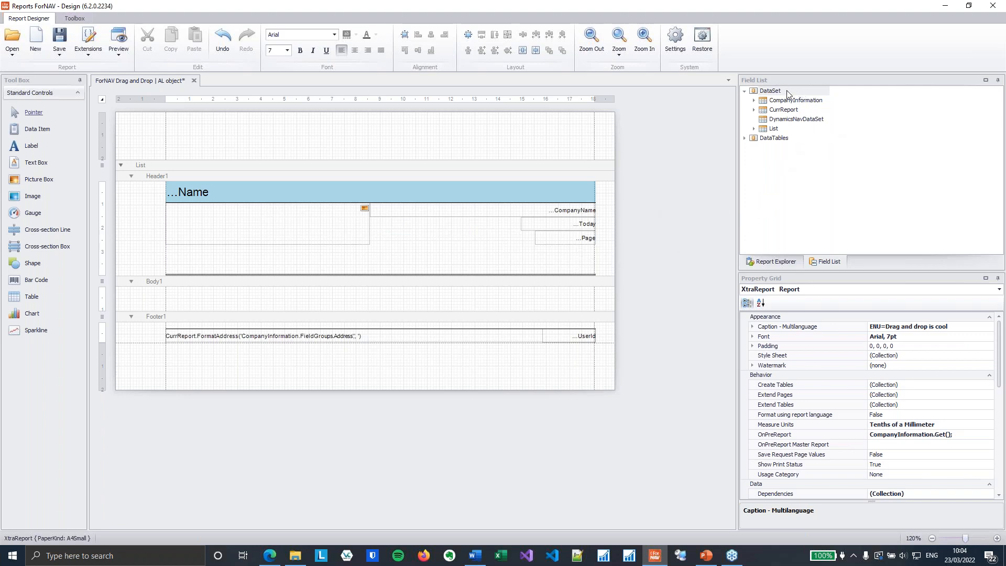
click(802, 93)
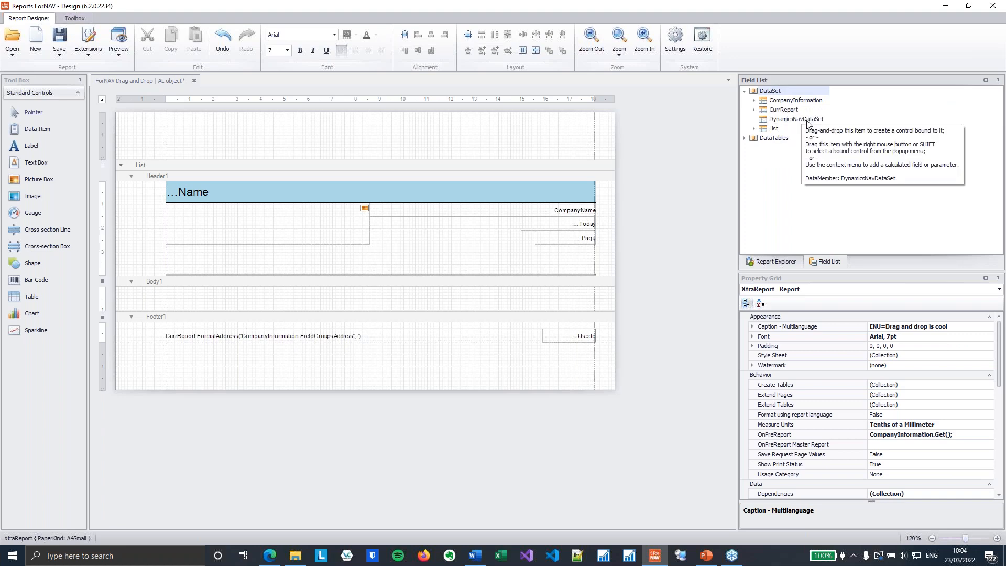
click(768, 130)
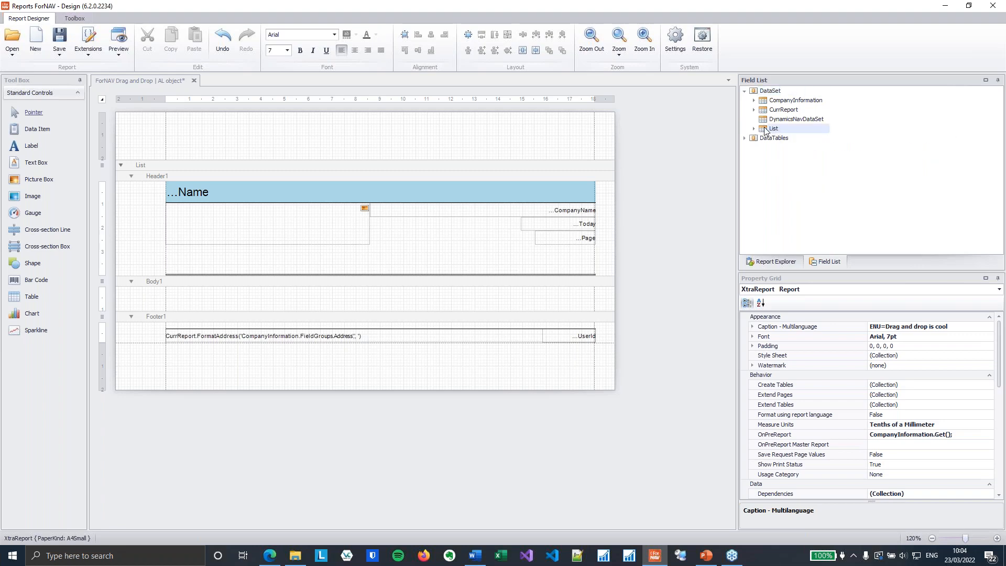
click(799, 103)
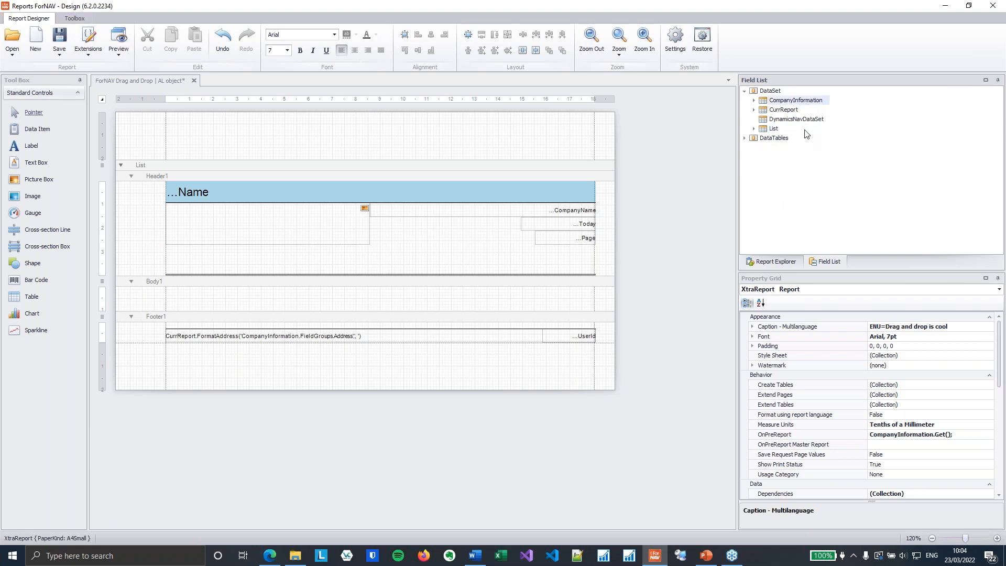
- Add the CurrReport Name field to Header1 below the page field and align its text to the right
click(796, 111)
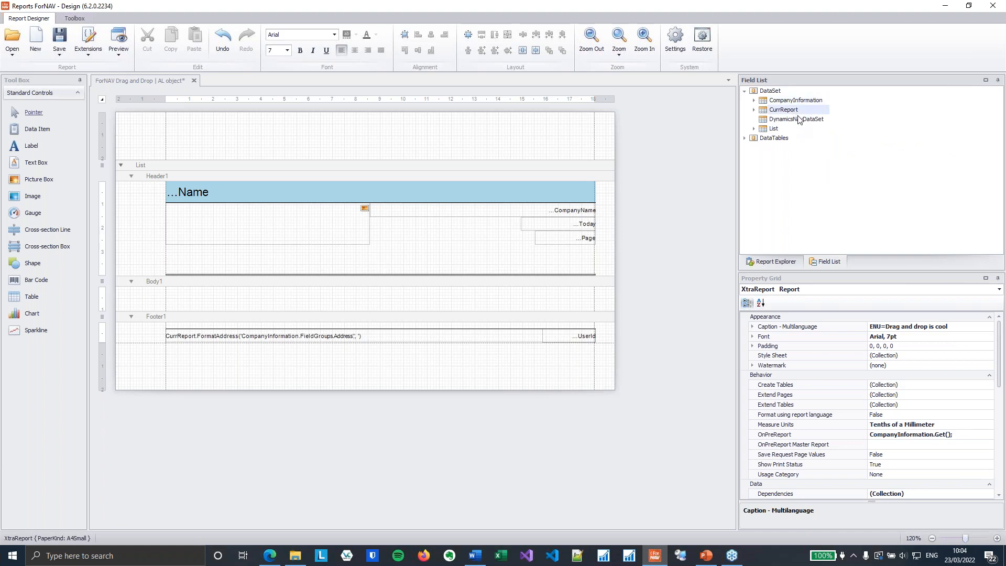
click(755, 111)
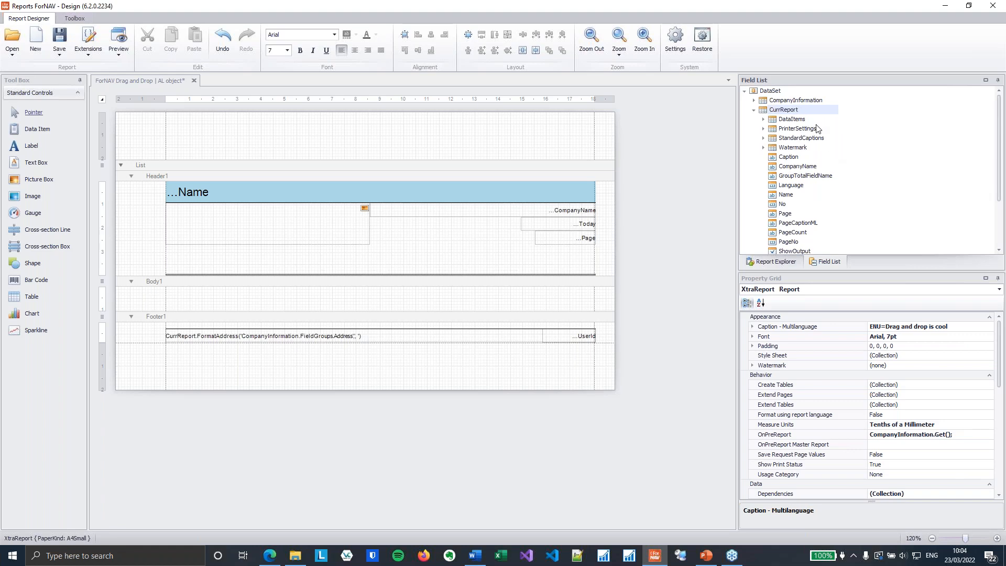
click(791, 195)
drag(792, 199, 480, 252)
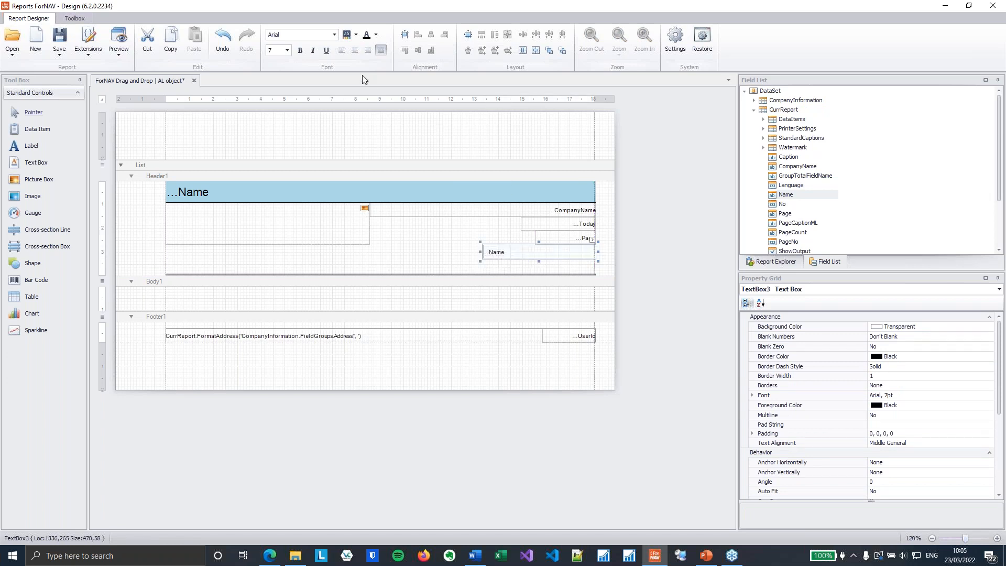
click(368, 51)
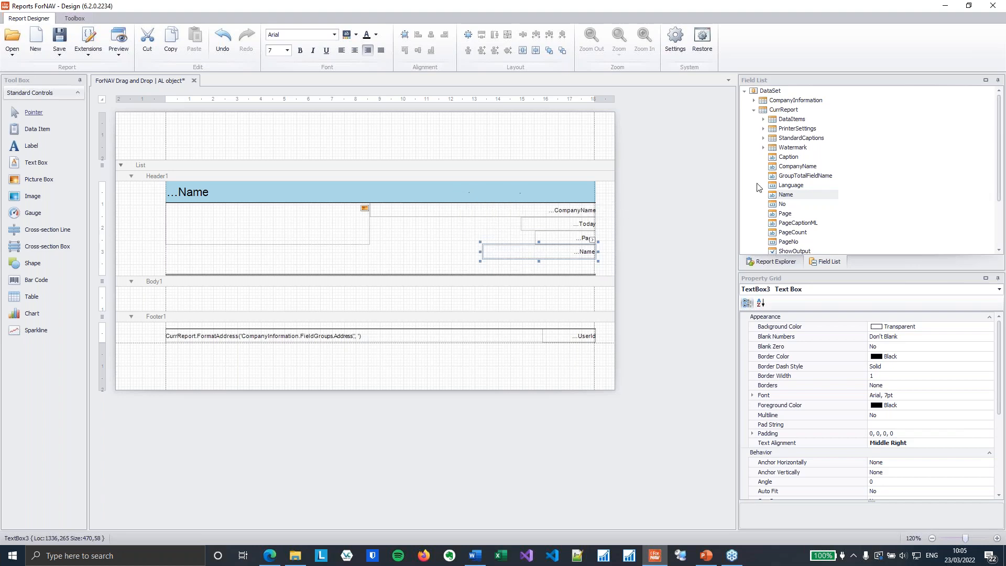
- Replace the Name binding of the blue title text box with the CurrReport Caption field
click(798, 163)
drag(797, 163, 393, 203)
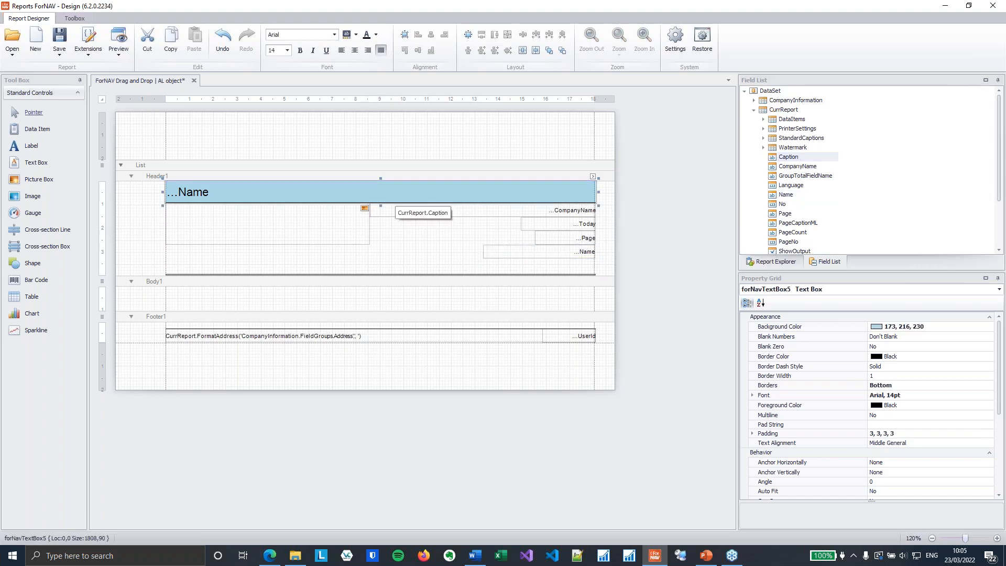
click(404, 254)
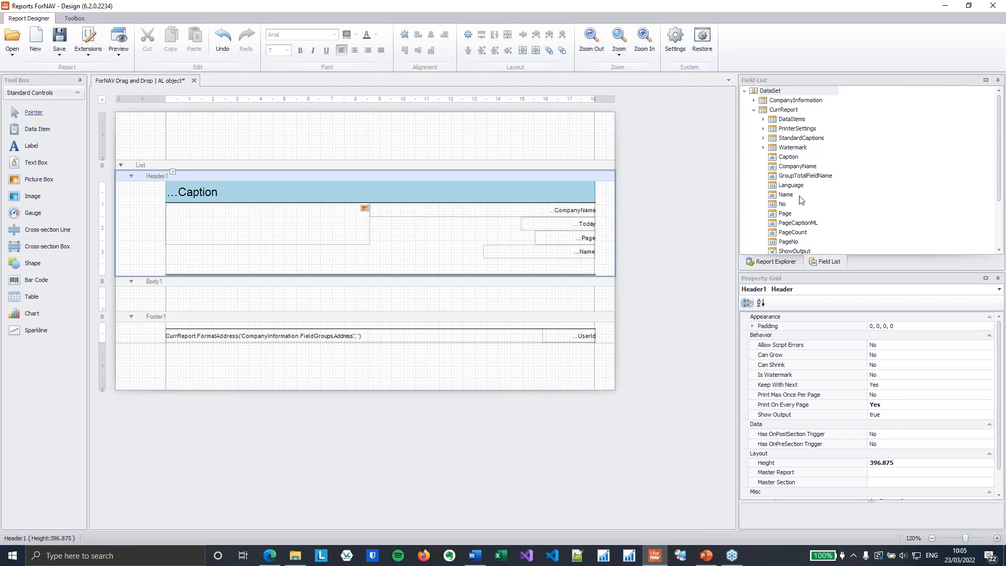
- Place the List data item's No field at the start of Body1 and its Name field beside it
click(754, 110)
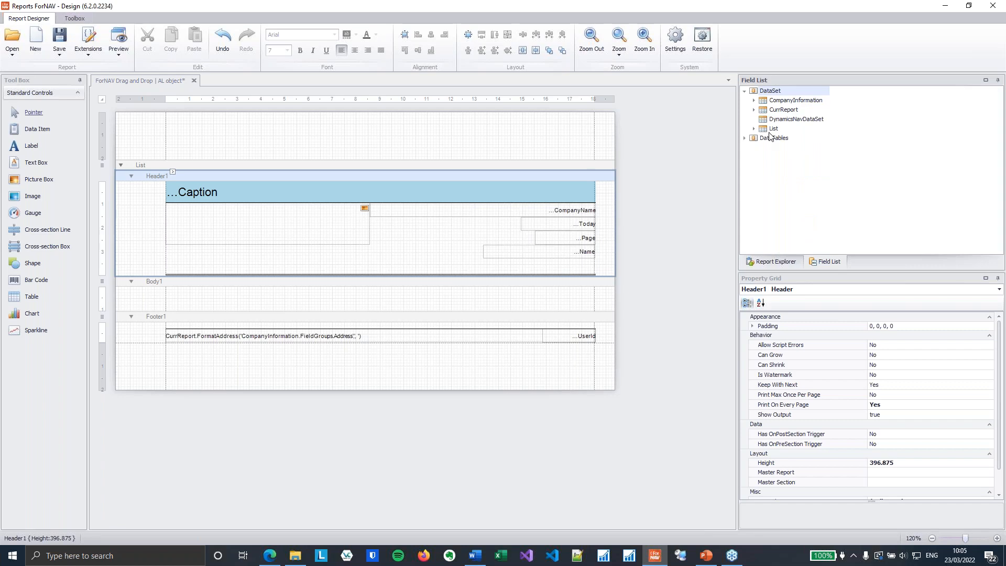
click(763, 131)
click(755, 129)
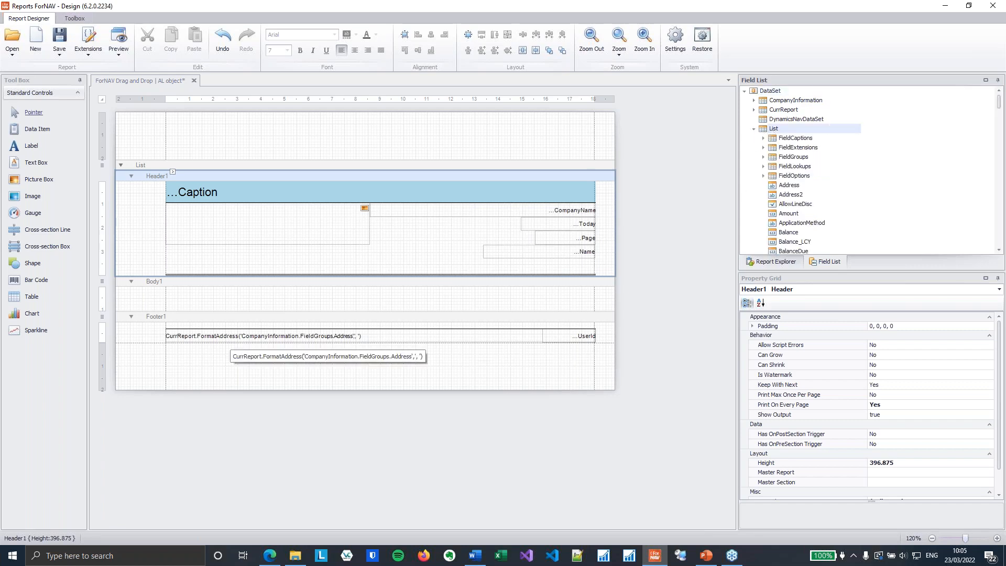
click(202, 286)
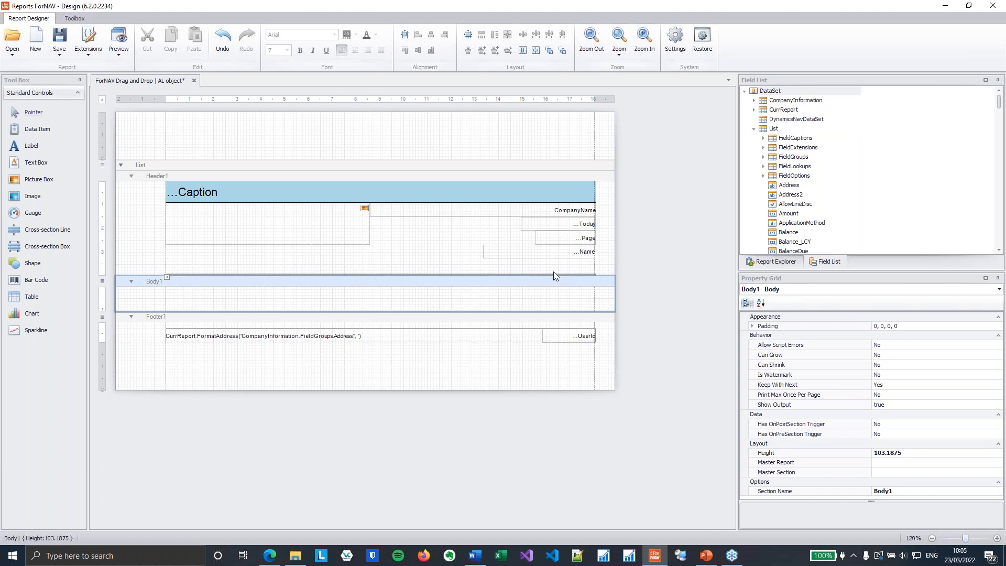
click(789, 215)
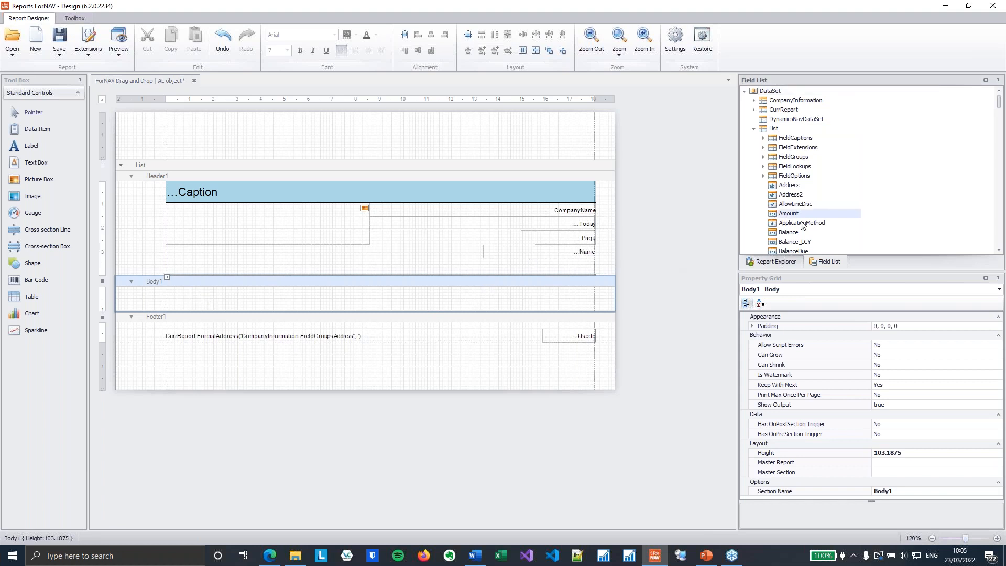
text(no)
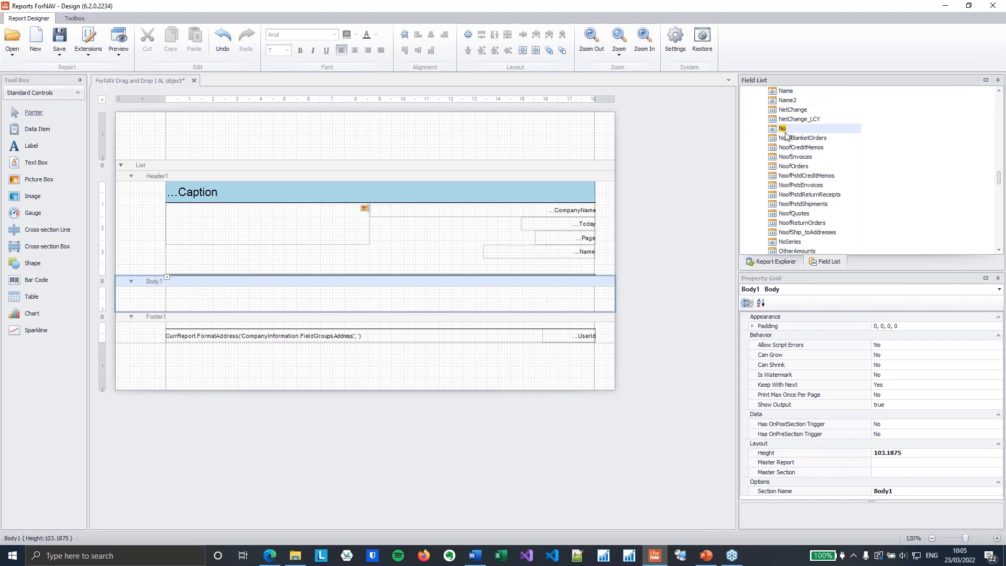
drag(783, 130, 196, 297)
drag(785, 95, 287, 296)
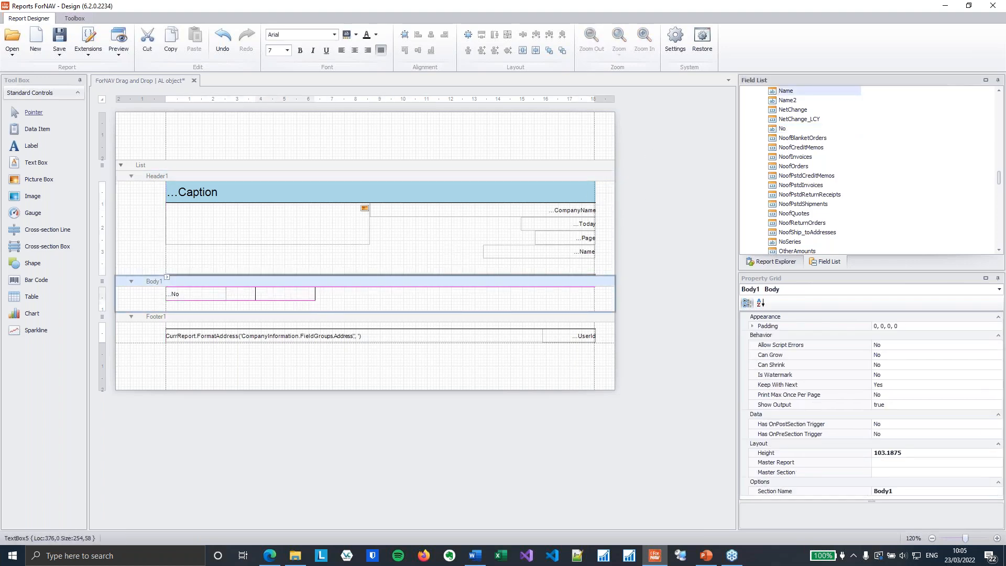
- Place the List NetChange_LCY field at the right margin of Body1 and check the List data item's calculated fields
click(816, 120)
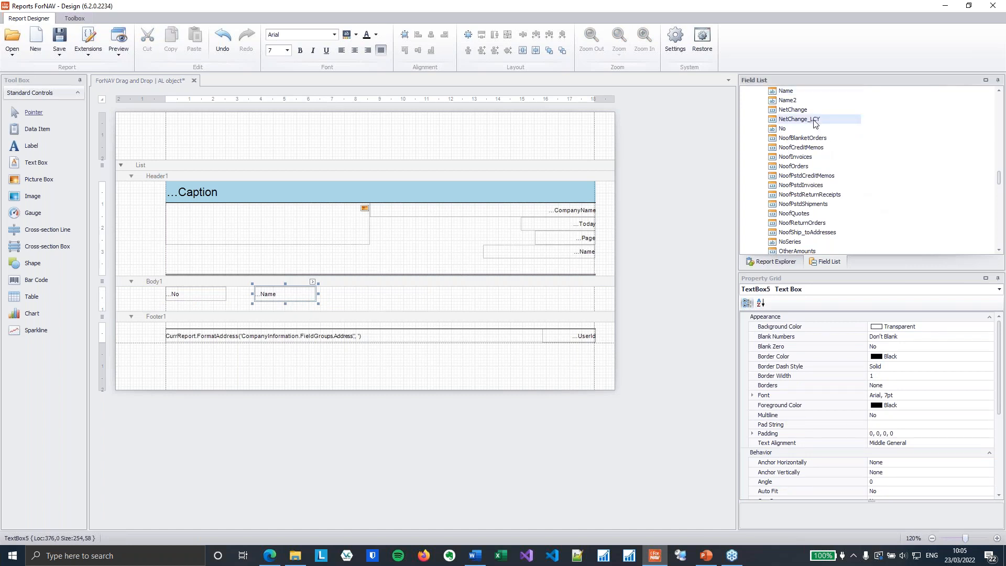
drag(804, 122, 569, 299)
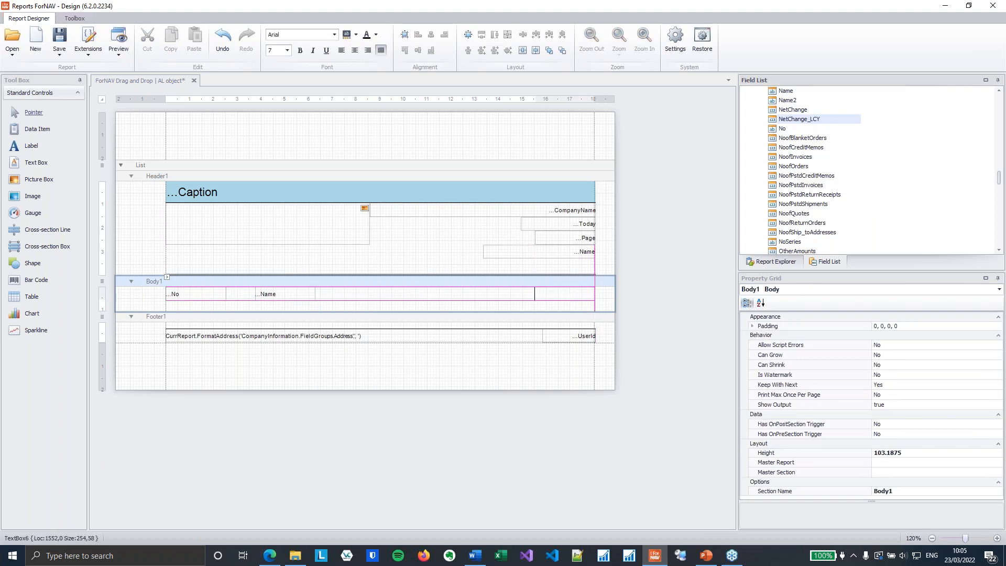
click(519, 290)
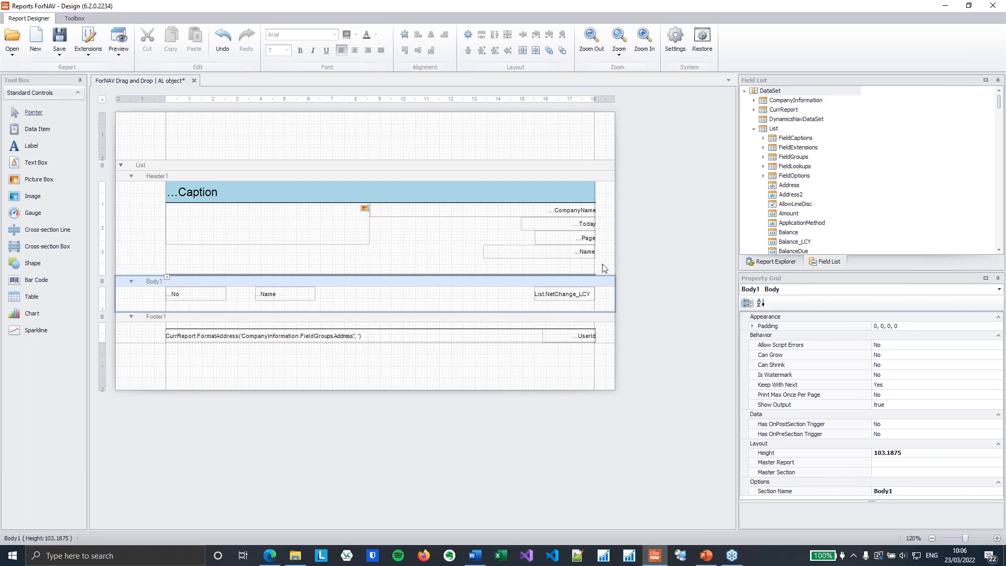
click(575, 168)
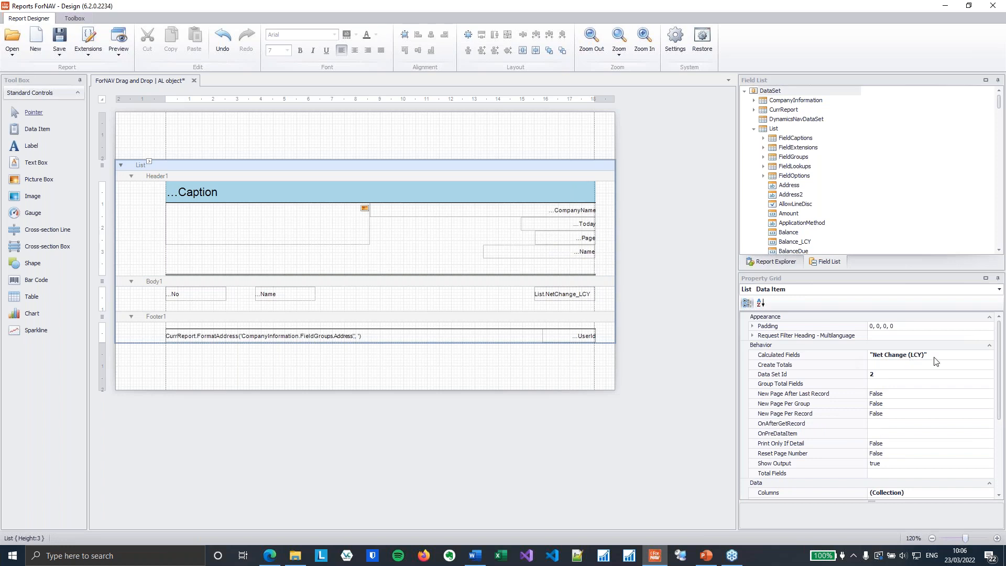
click(890, 358)
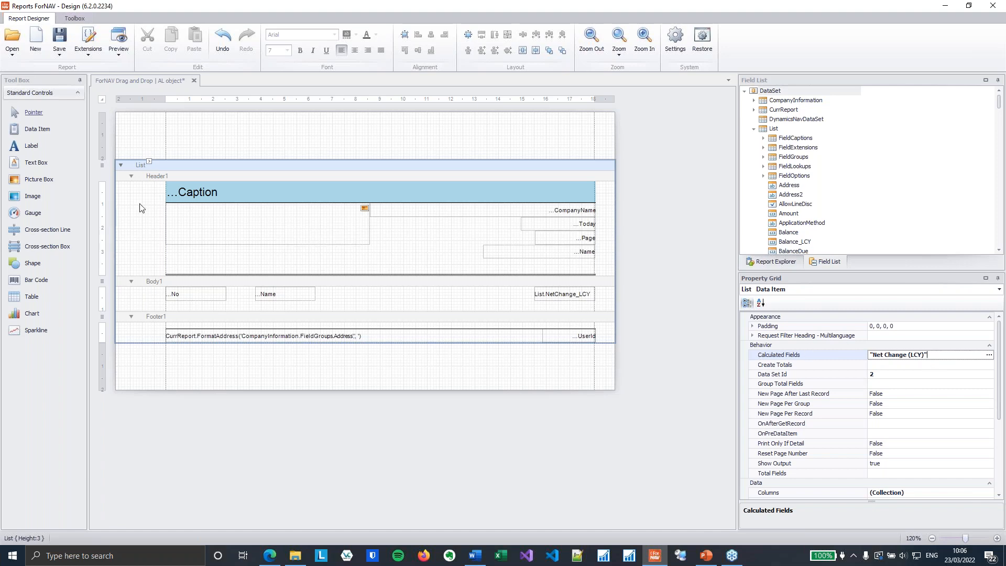
- Save the report as an object on the Business Central server and dismiss the upload message
click(59, 52)
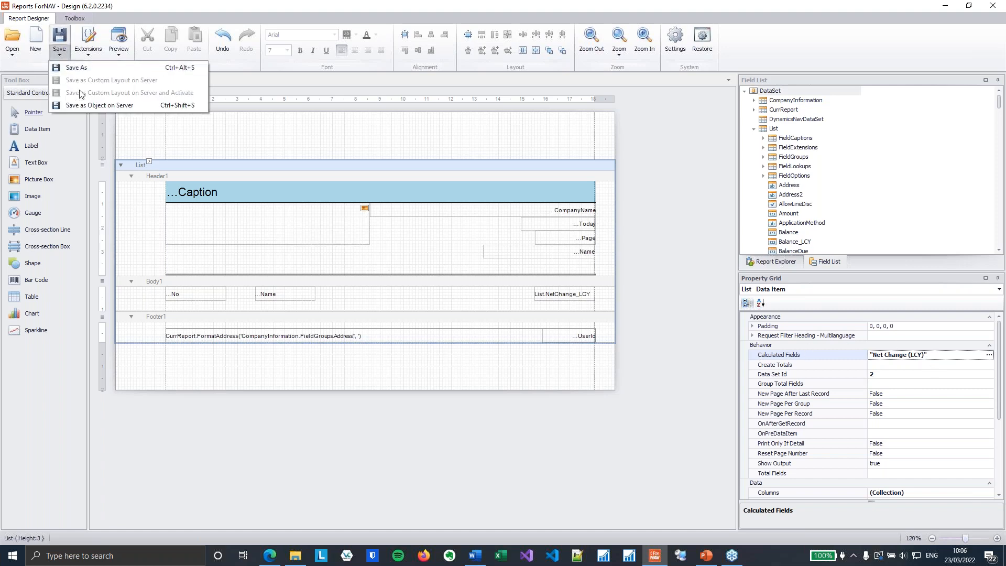
click(91, 107)
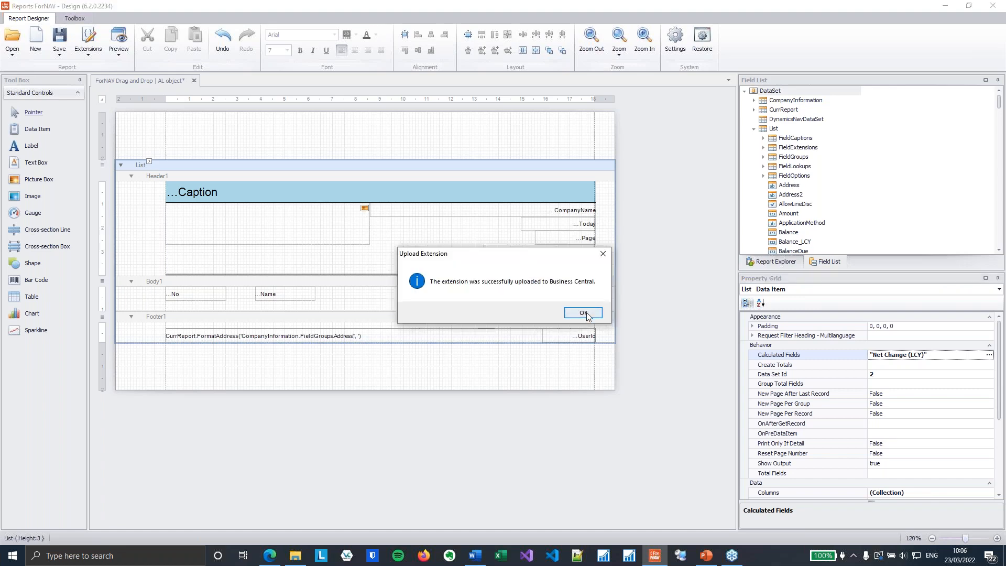
click(586, 313)
click(660, 277)
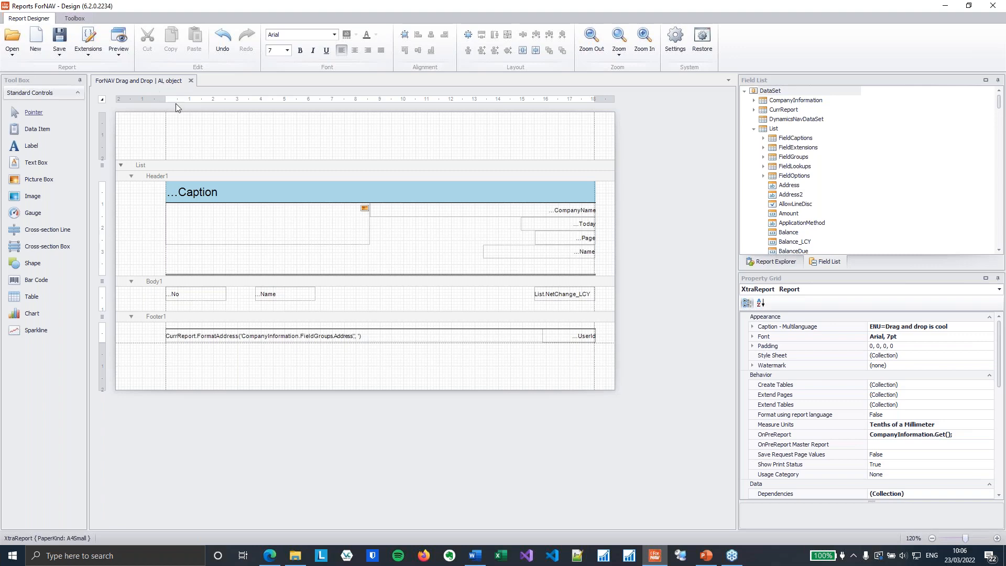
- Preview the report in Business Central, zoom in on its header and customer rows, and close the preview
click(120, 56)
click(116, 41)
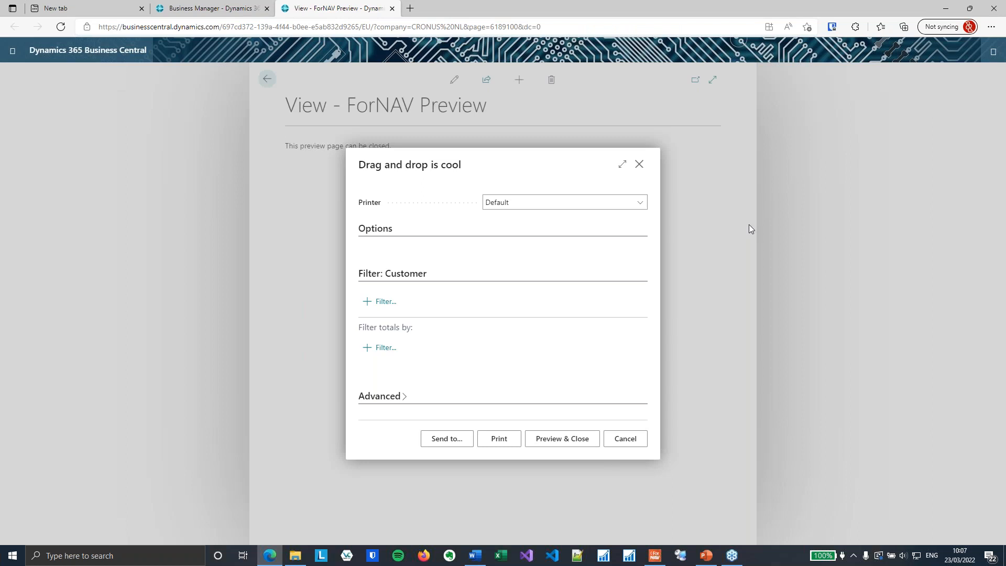
click(580, 441)
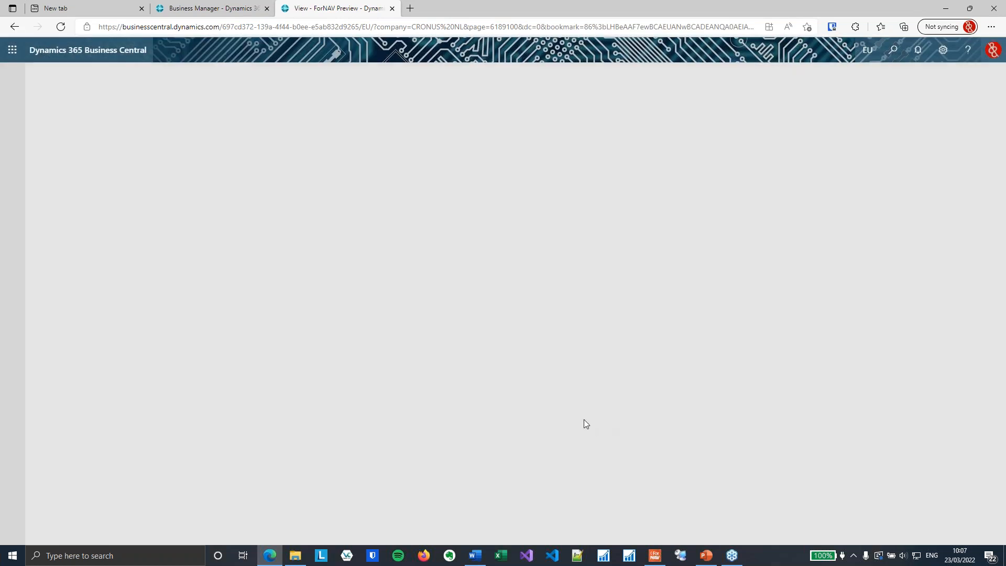
click(487, 504)
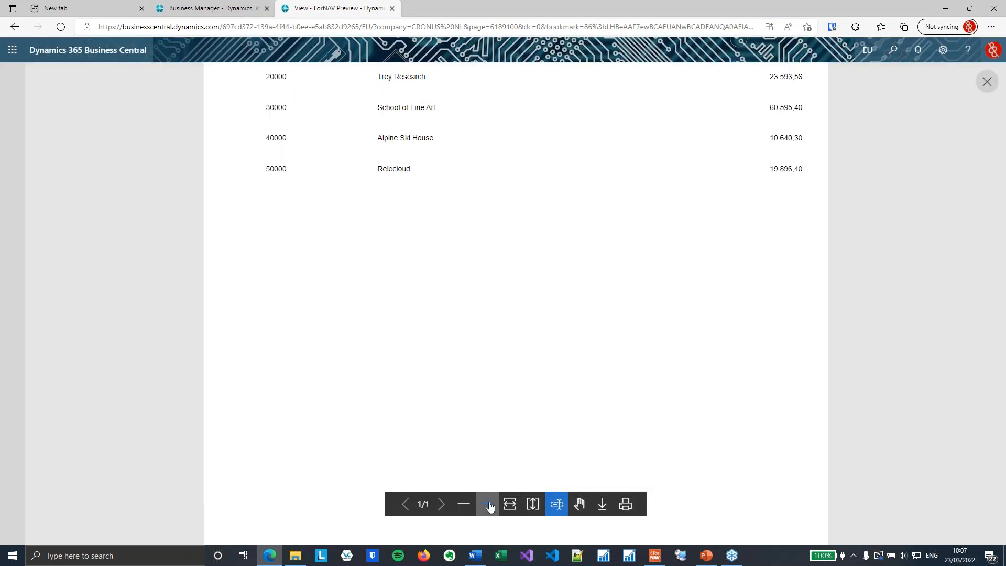
click(486, 504)
scroll(679, 387, up, 5)
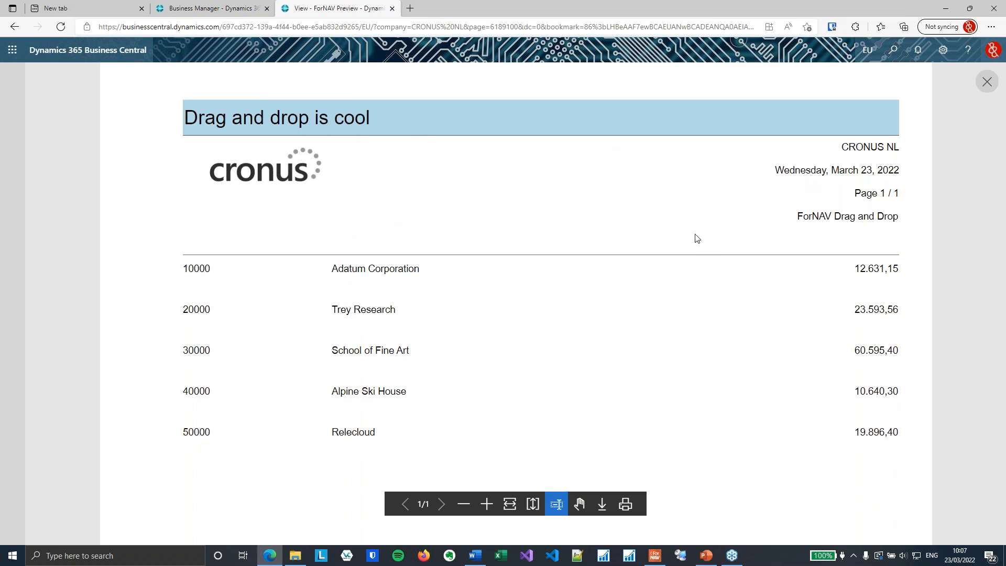
drag(795, 216, 879, 216)
click(903, 218)
key(ctrl+w)
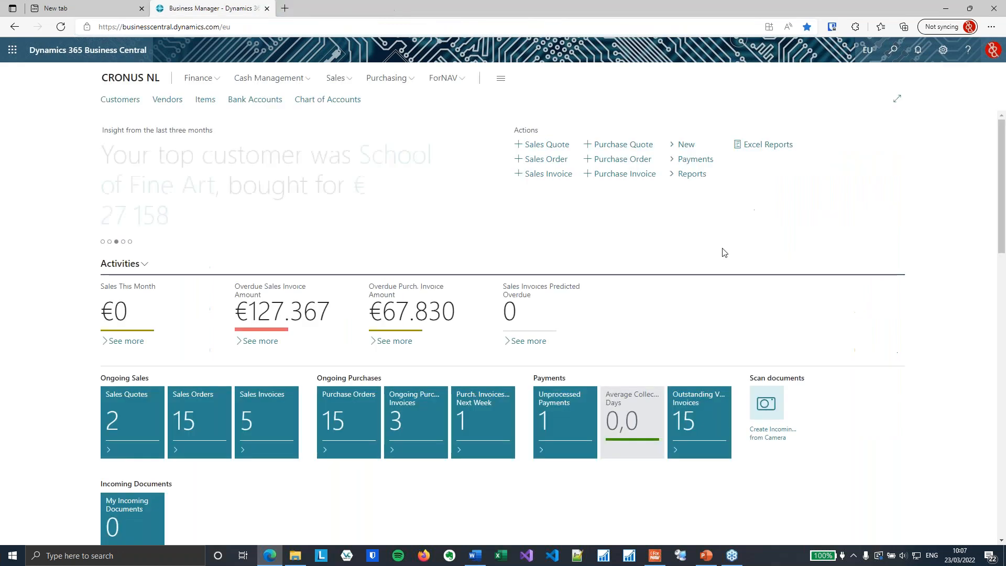
- Switch to the PowerPoint slide show, advance to the slide about adding images and barcodes, and return to the ForNAV designer
click(707, 557)
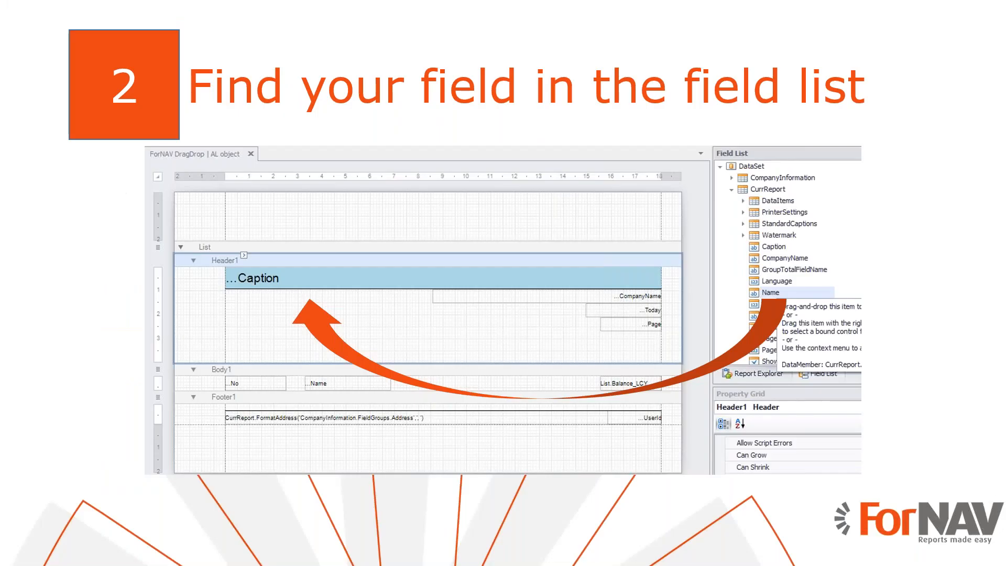
key(Right)
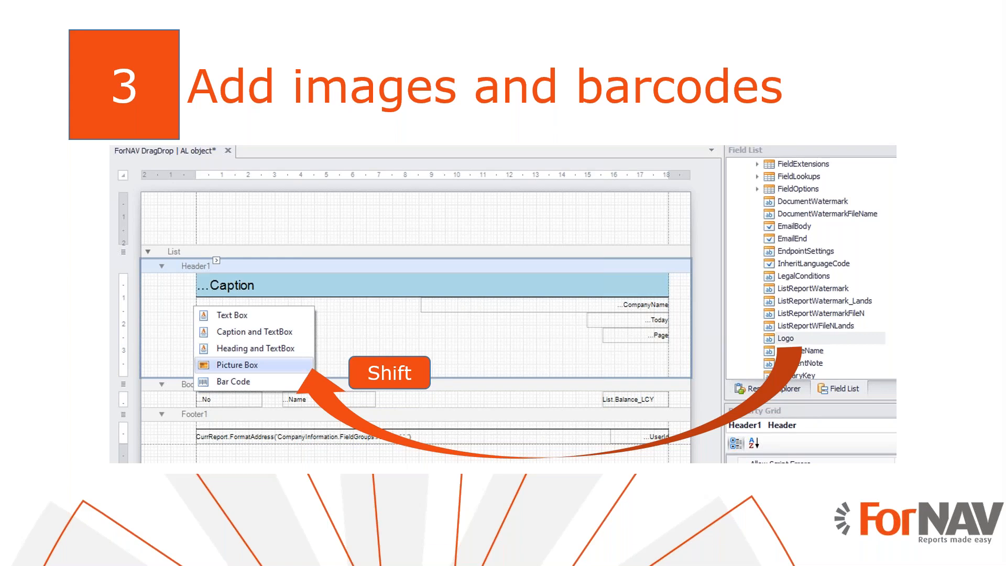
key(super+Tab)
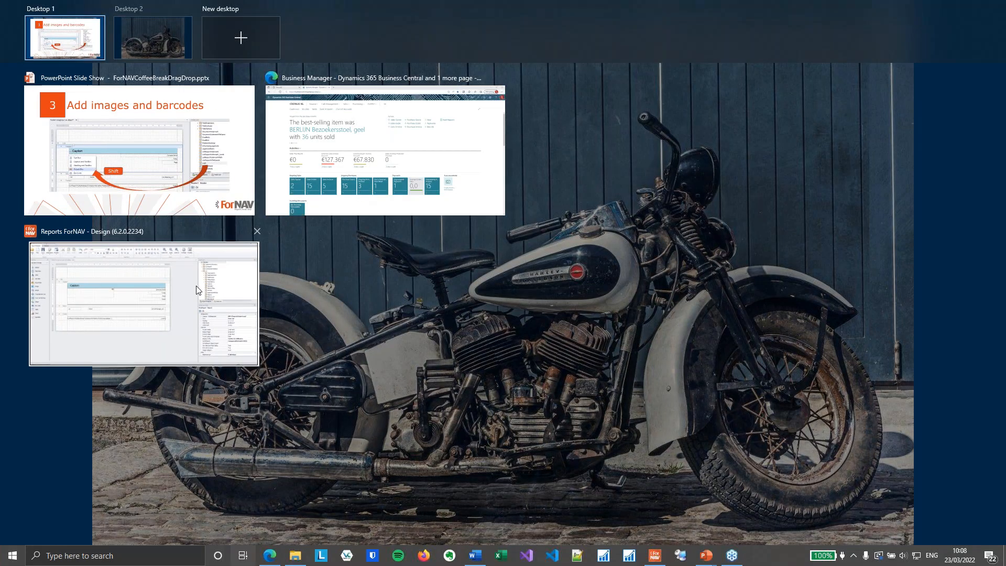
click(198, 289)
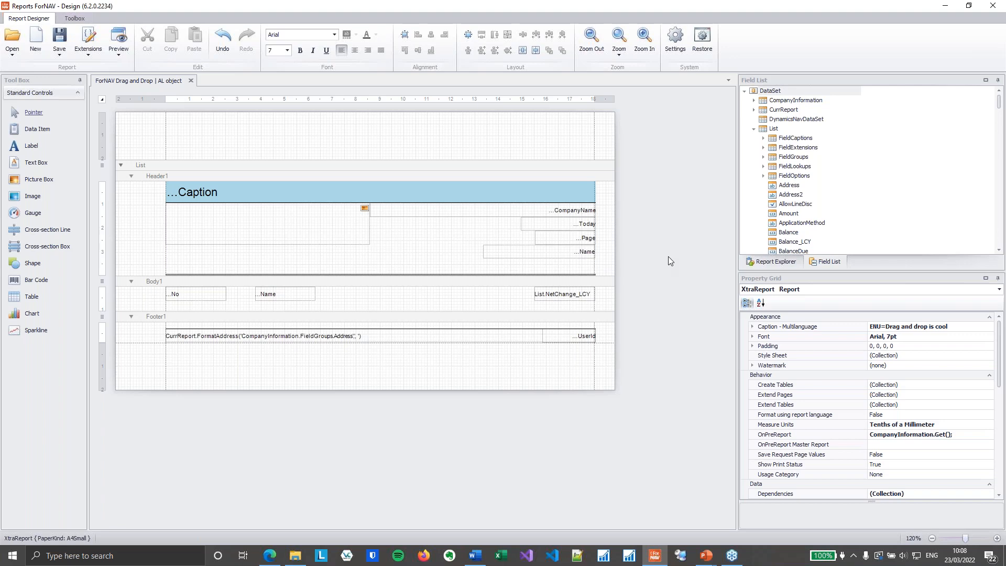
- Delete the company picture box from Header1
click(288, 231)
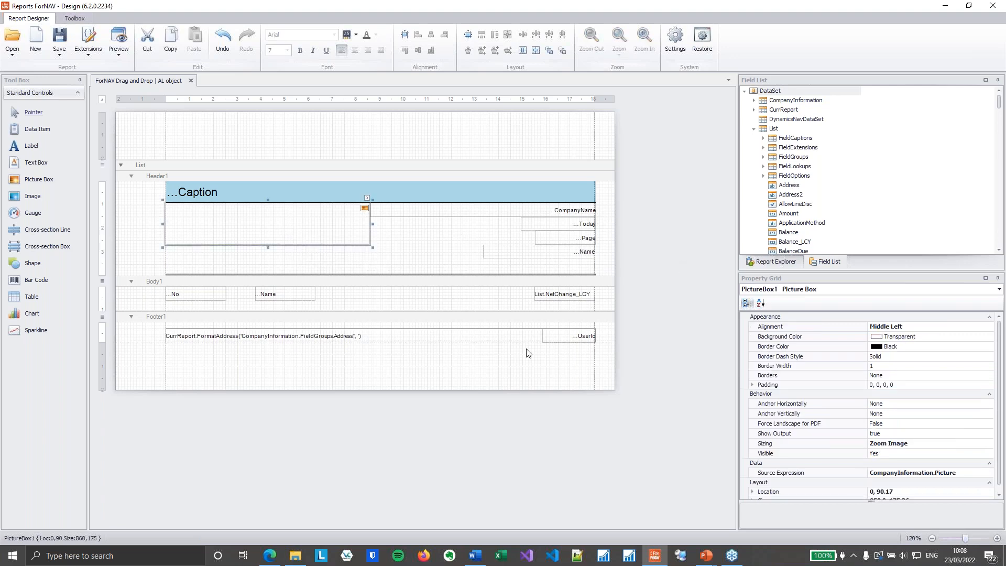
key(Delete)
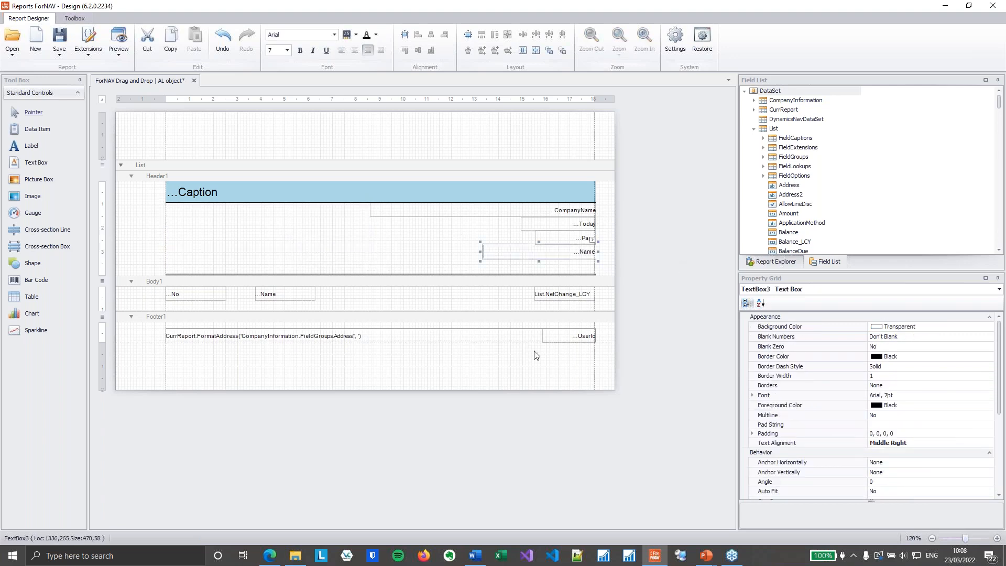
click(636, 287)
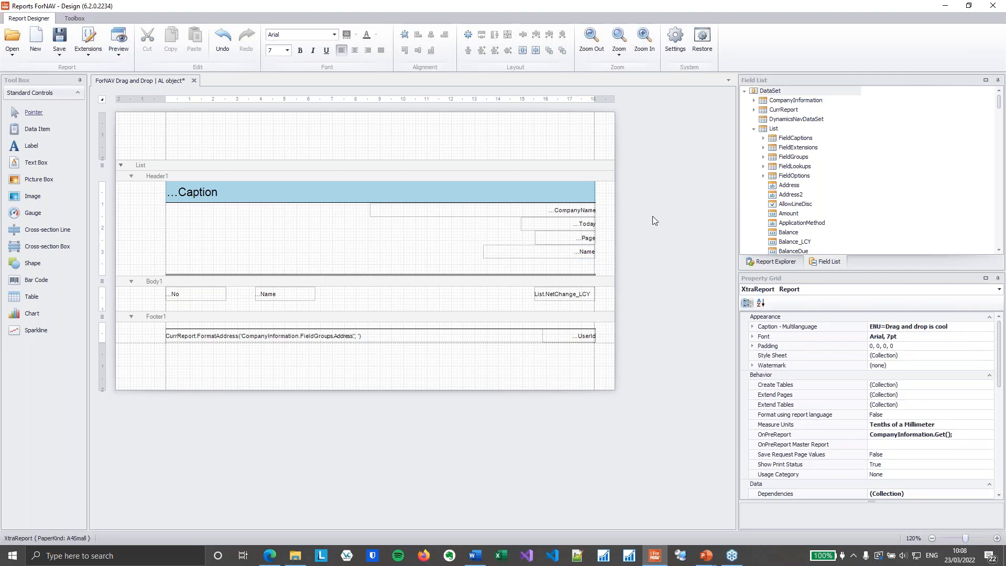
- Add a record based on the ForNAV Setup table to the report's Records collection
click(753, 128)
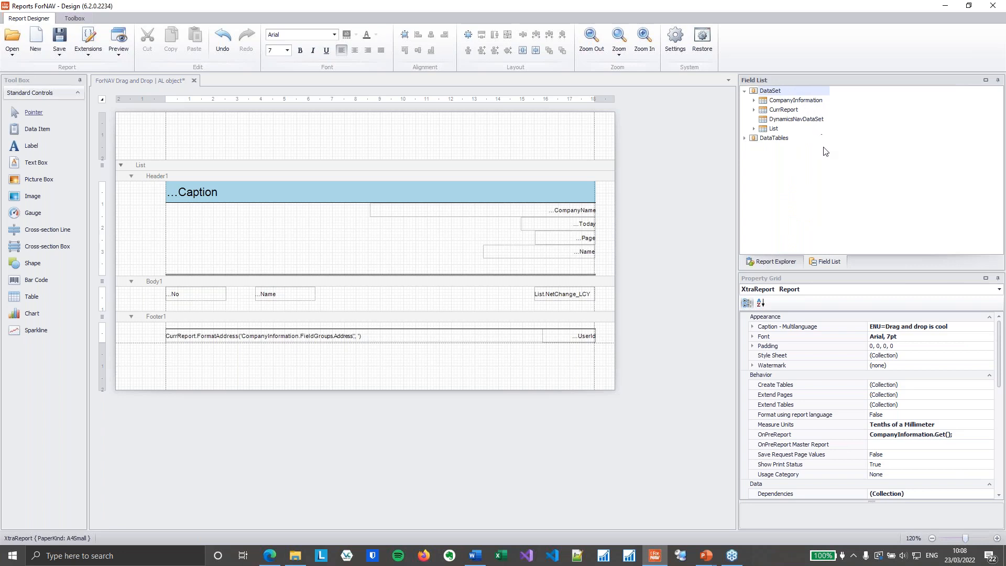
scroll(1000, 364, down, 3)
click(948, 451)
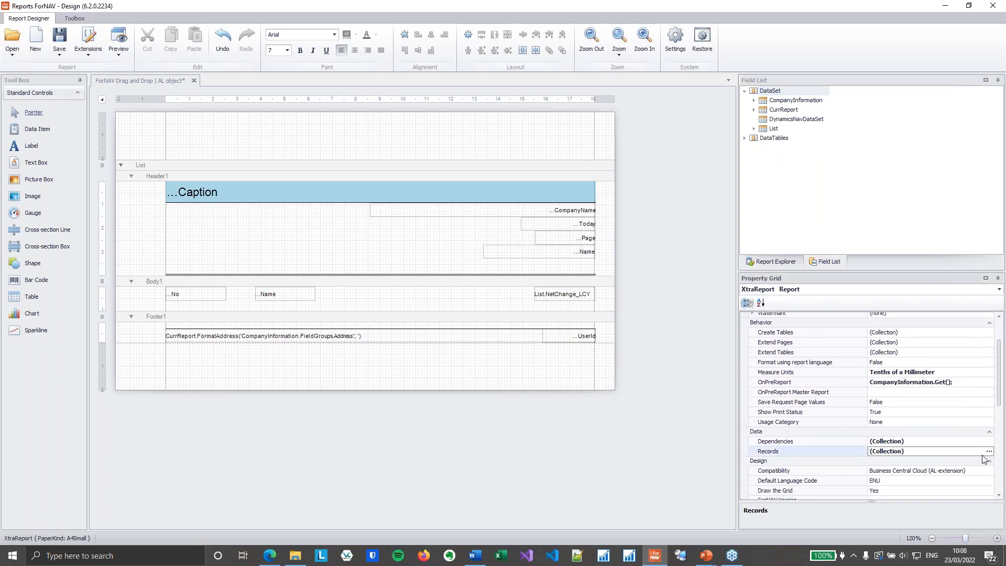
click(989, 451)
click(404, 335)
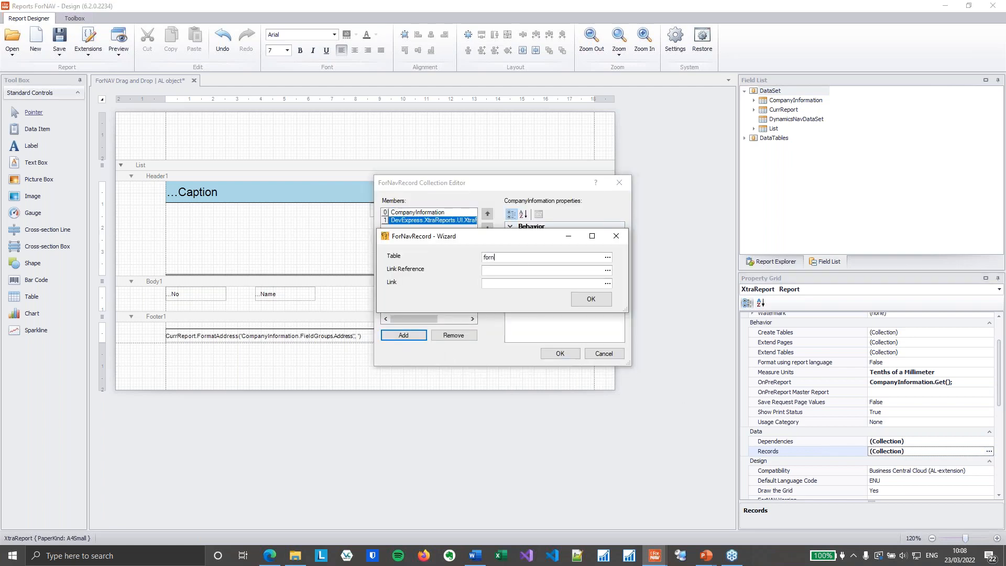
text(fornav se)
key(Tab)
click(591, 299)
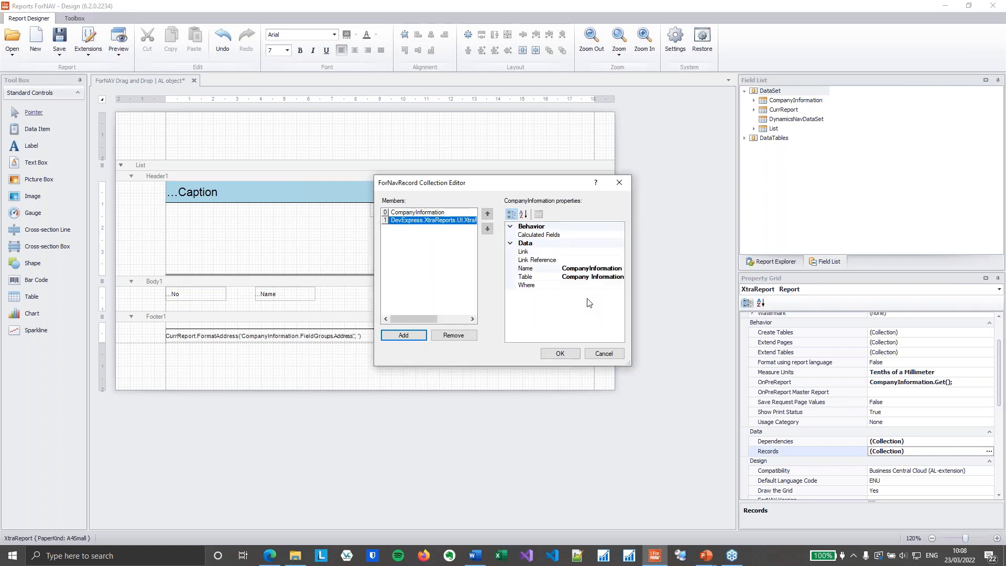
click(445, 256)
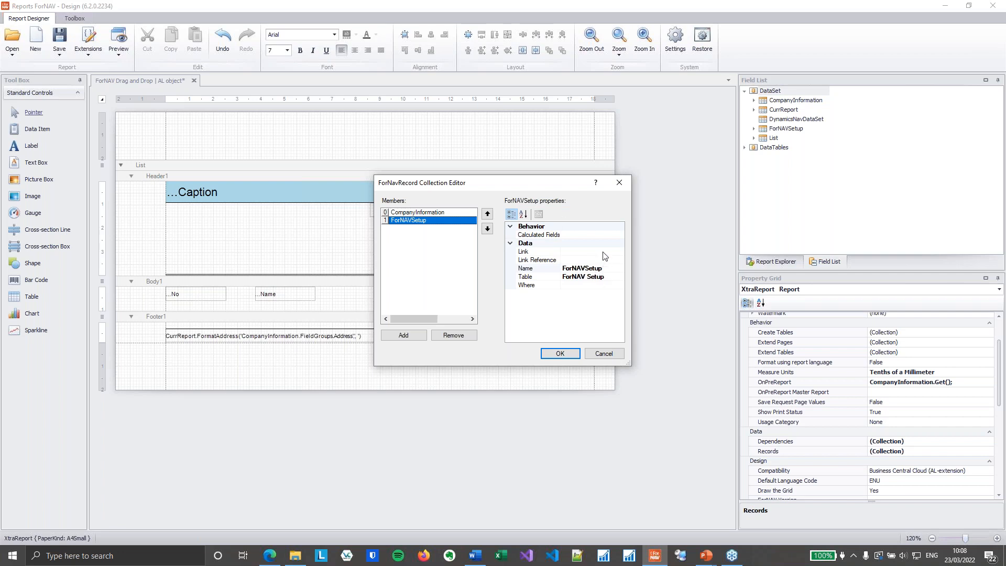
click(578, 354)
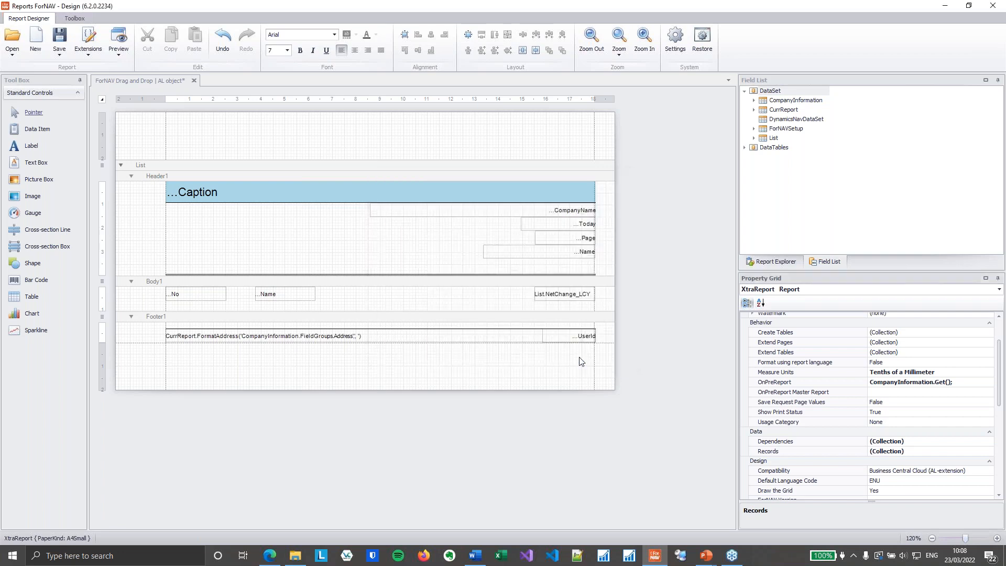
- Place the ForNAVSetup Logo field in Header1 as a picture box beneath the blue title
click(792, 130)
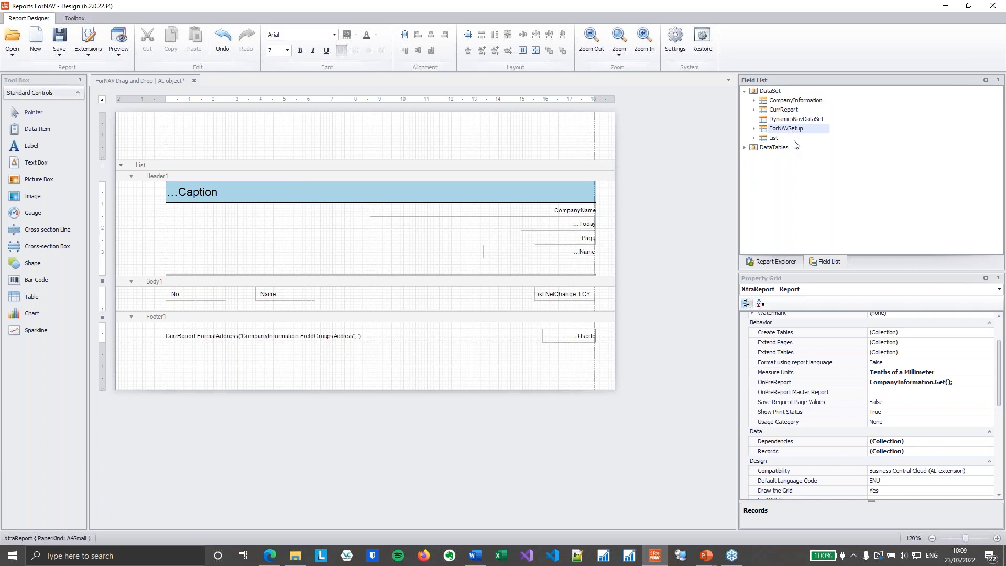
click(754, 129)
click(807, 222)
text(lo)
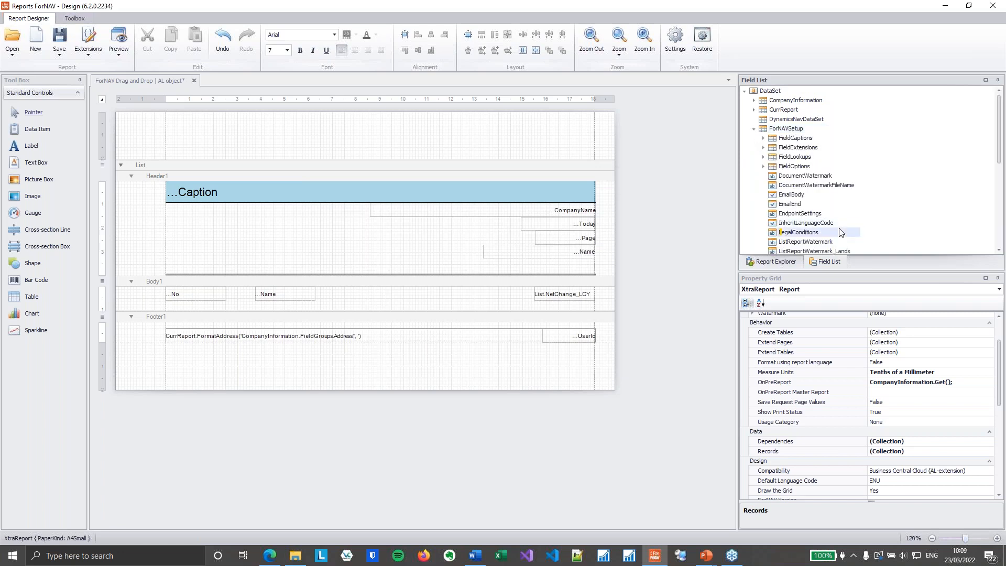
click(790, 94)
drag(790, 93, 196, 228)
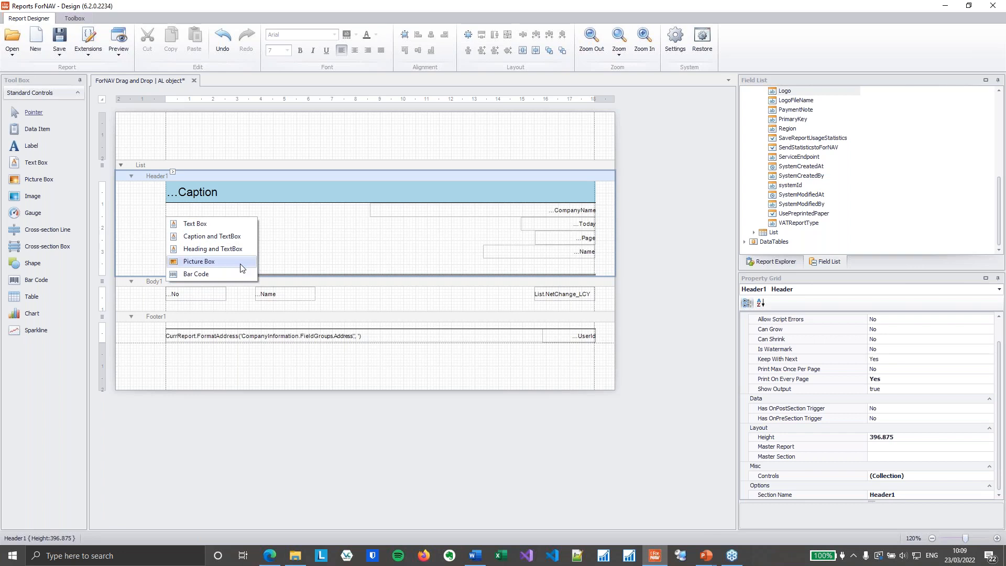
click(212, 266)
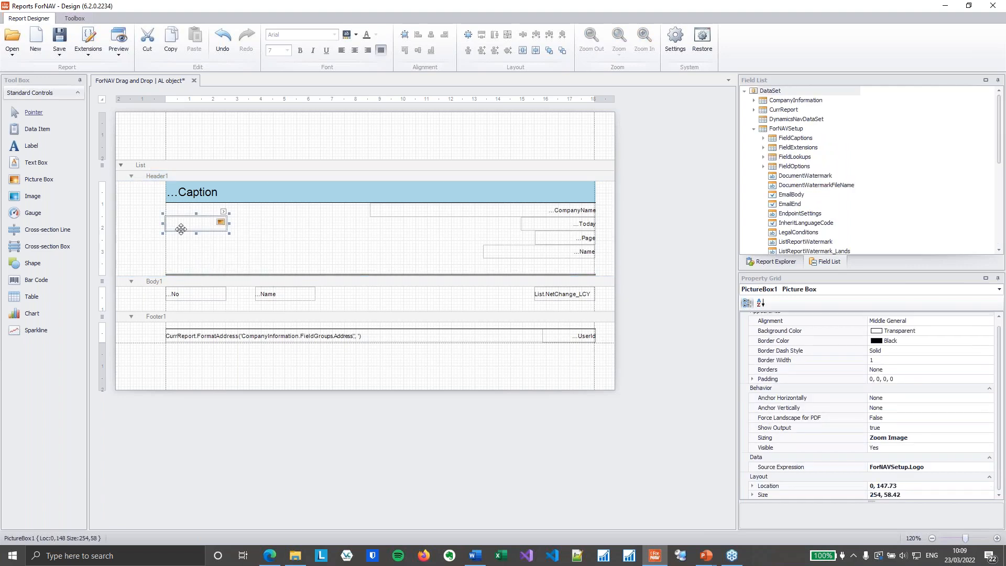
- Enlarge the logo picture box to about 860 by 296 tenths of a millimetre below the title and left-align its content
drag(194, 211, 197, 201)
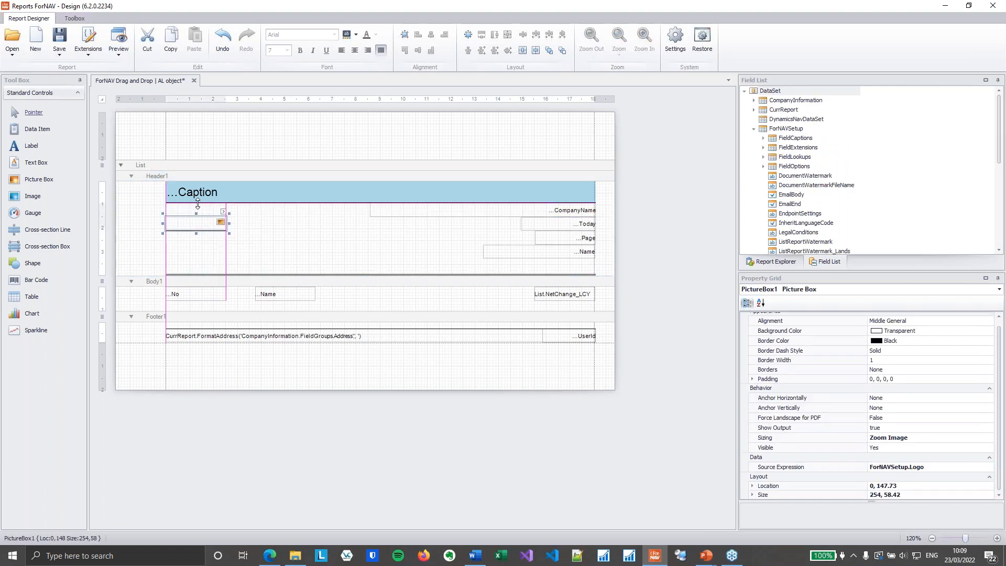
drag(229, 233, 373, 275)
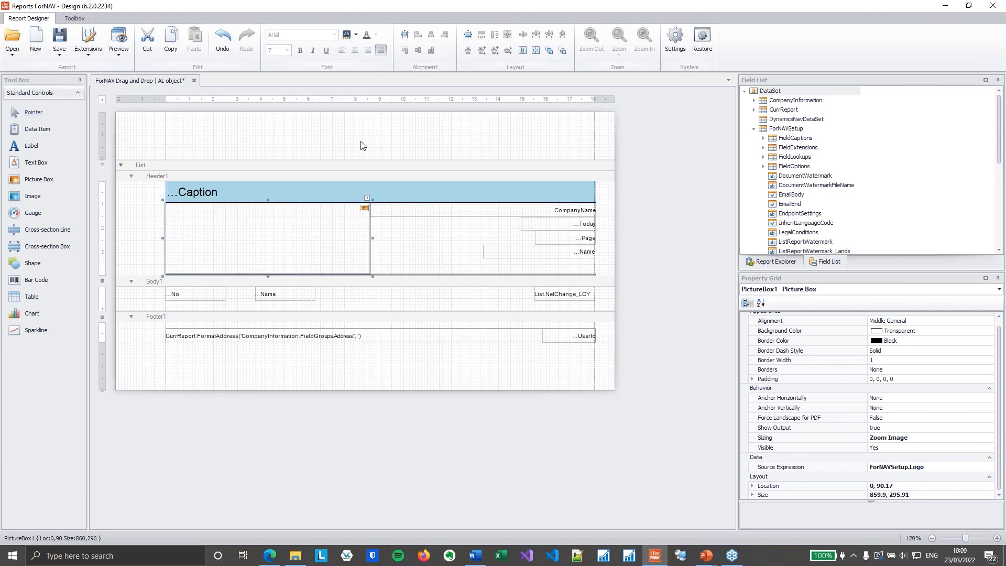
click(341, 51)
click(633, 225)
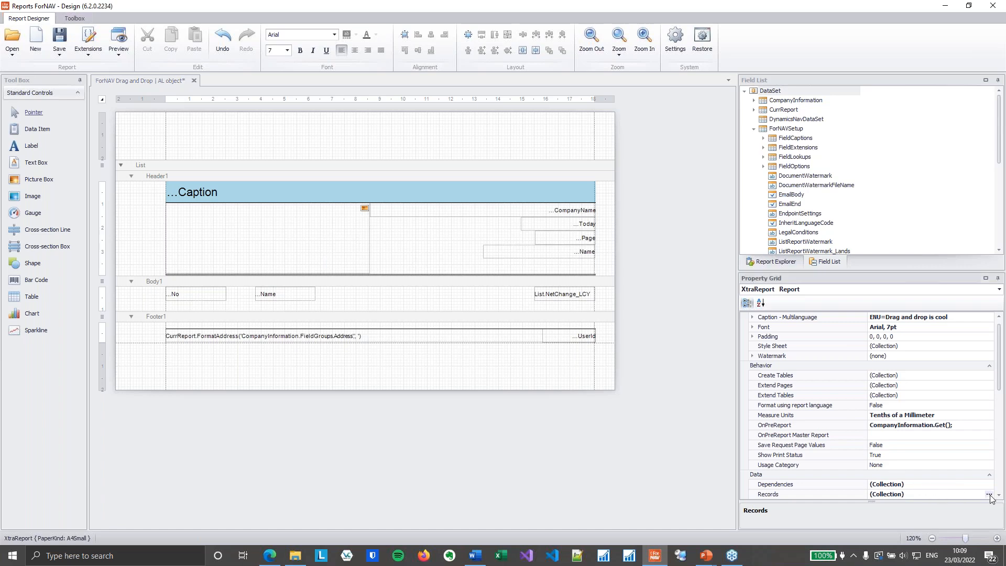
- Check the calculated fields of the ForNAVSetup record in the Records collection
click(988, 494)
click(427, 220)
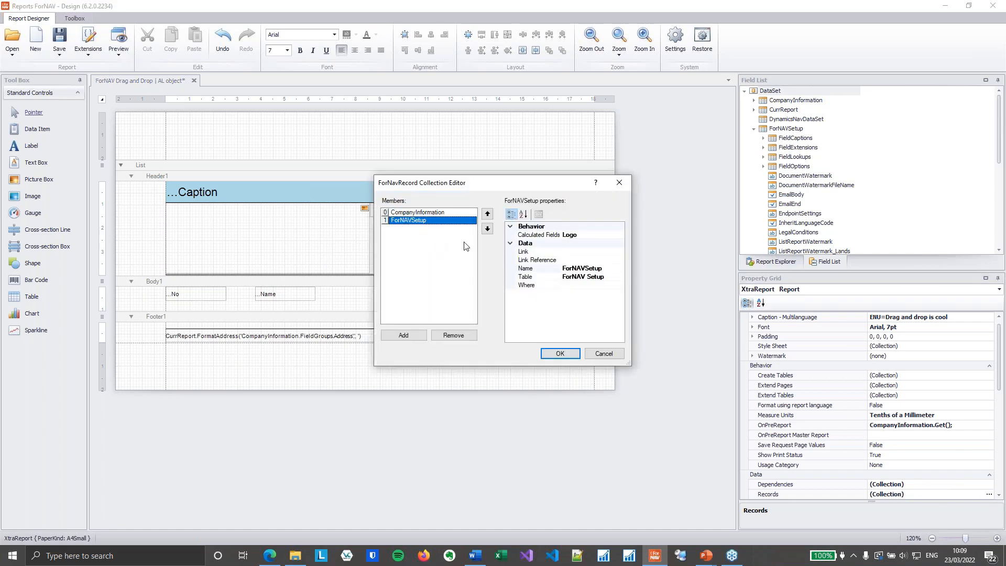
click(582, 235)
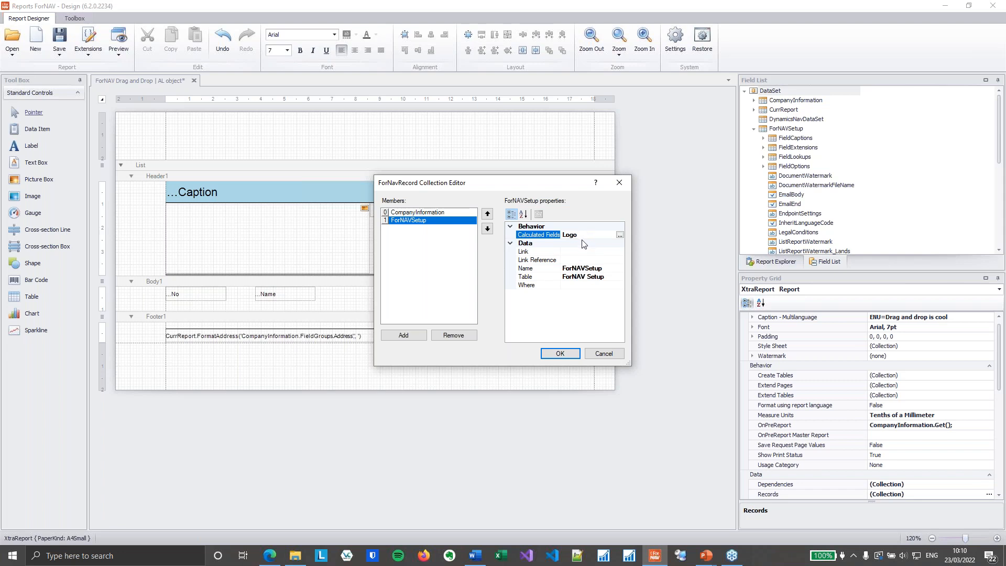
click(568, 354)
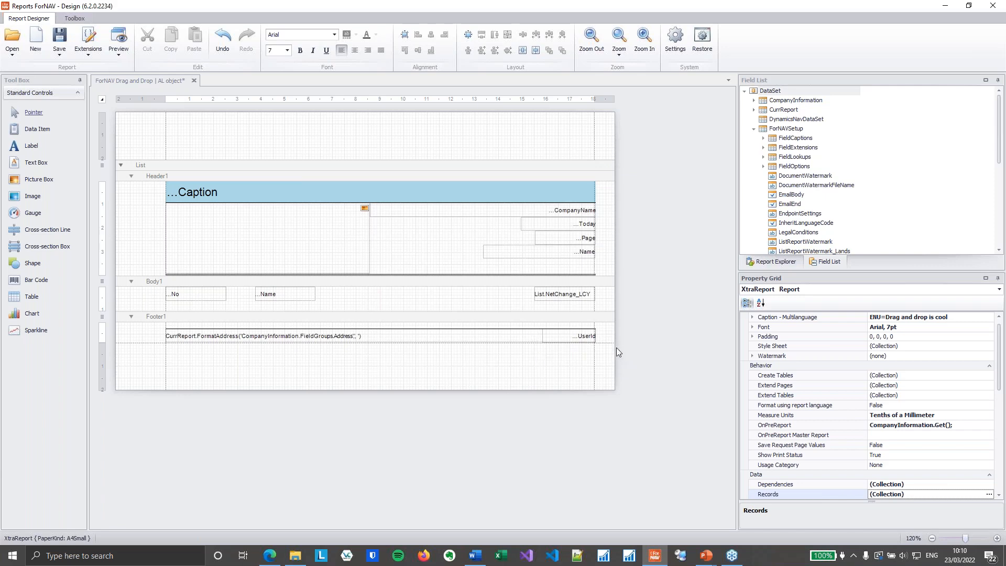
- Make room in Footer1 by increasing its height, lowering and shortening the address box, and moving the UserId box to the footer's left end
drag(612, 343, 610, 384)
drag(477, 336, 490, 371)
drag(599, 371, 490, 367)
drag(566, 338, 205, 338)
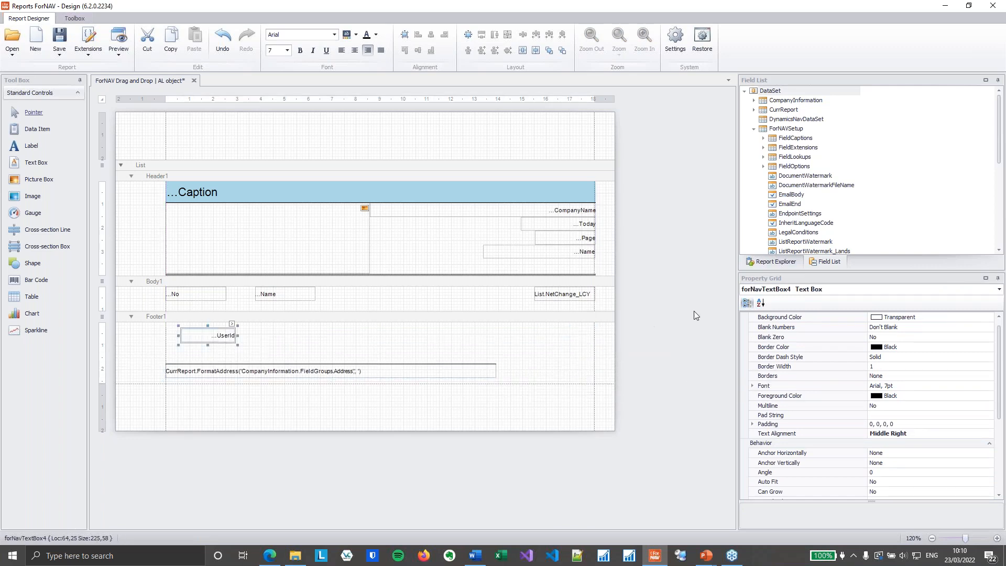
- Place the CompanyInformation HomePage field as a bar code at the right end of Footer1
click(754, 128)
click(763, 102)
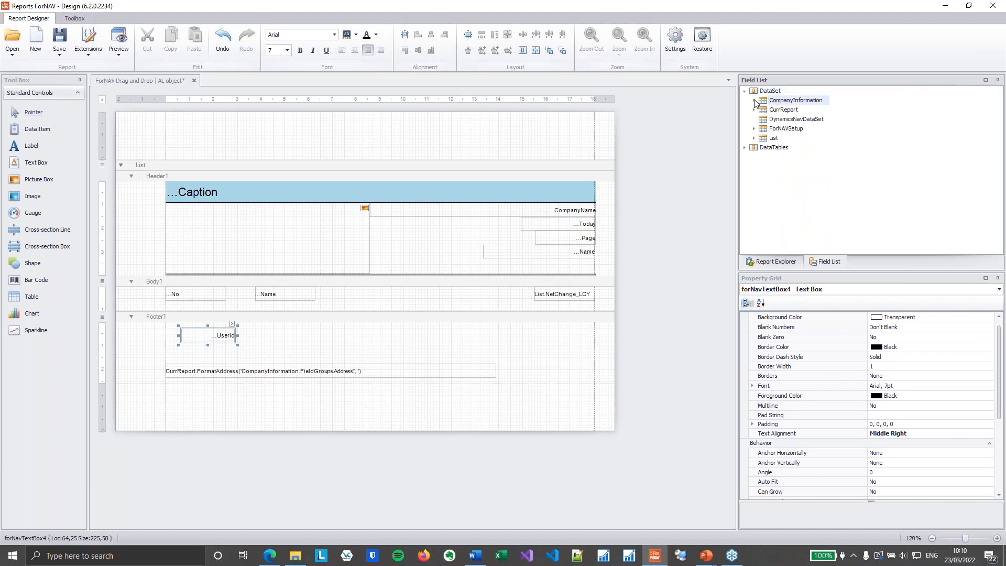
click(755, 100)
scroll(787, 179, down, 10)
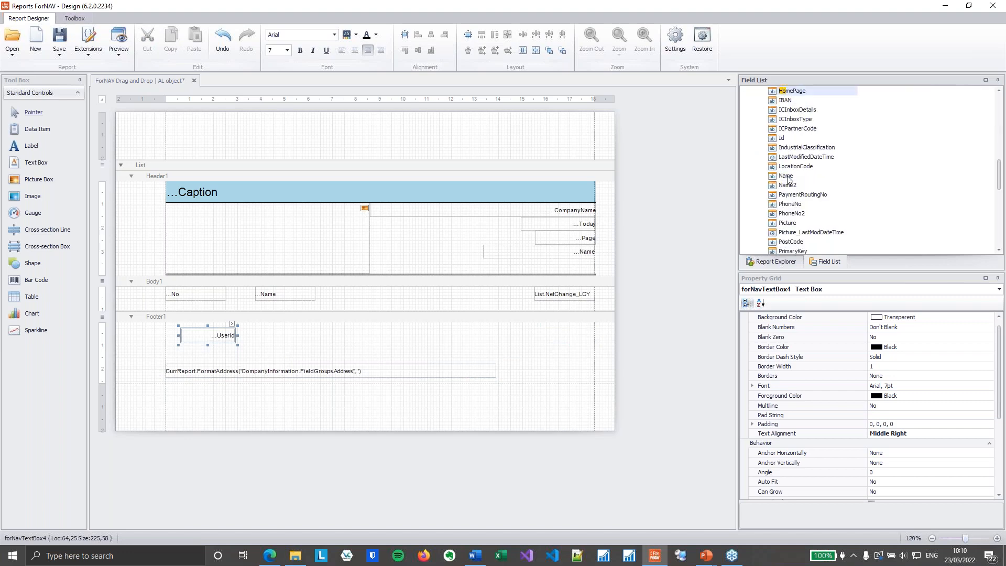
click(793, 91)
drag(802, 93, 556, 361)
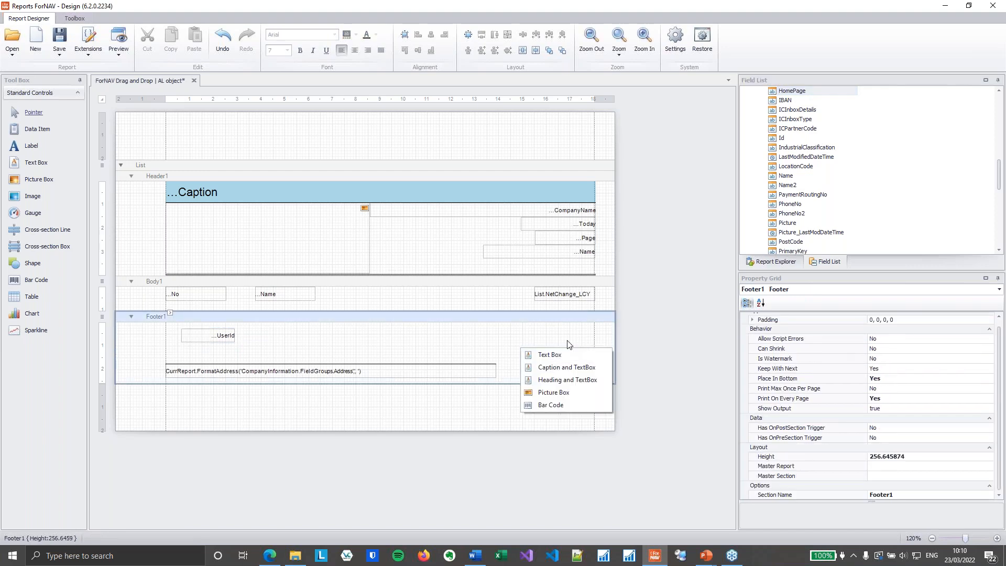
click(561, 404)
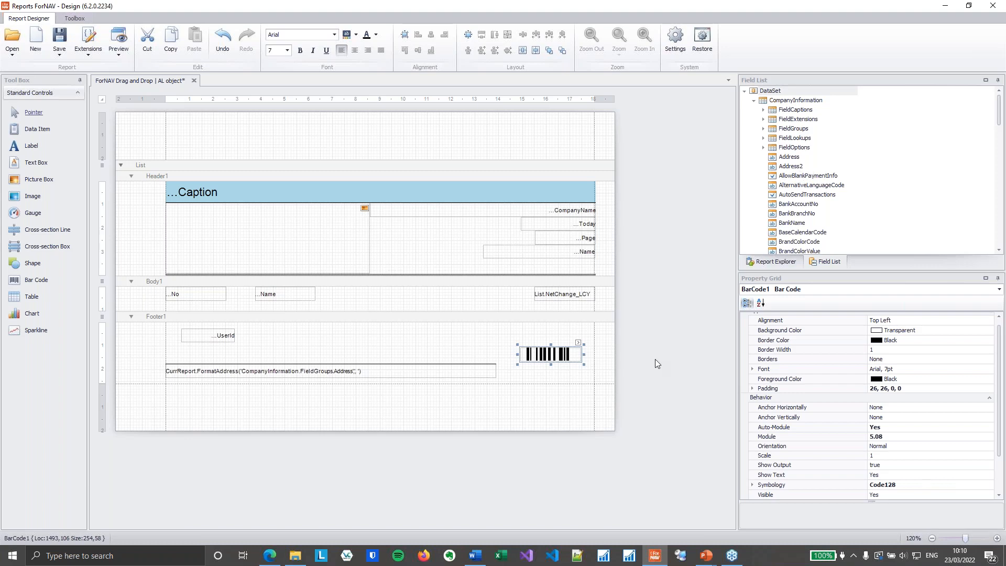
- Enlarge the footer bar code to about 313 by 232 tenths of a millimetre and extend the address box to meet it
drag(583, 345, 598, 329)
drag(558, 363, 559, 381)
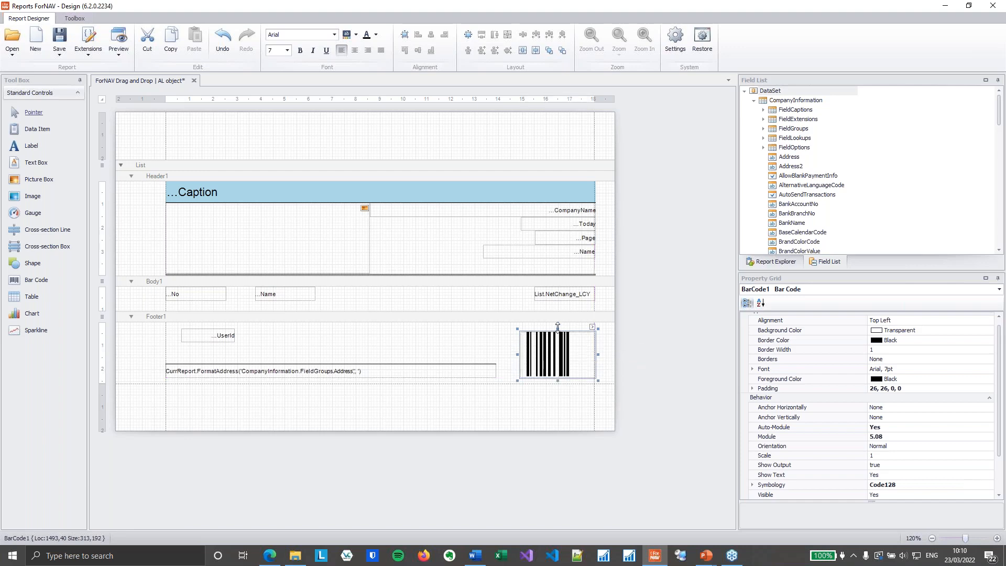
click(493, 371)
drag(504, 374, 519, 374)
click(572, 359)
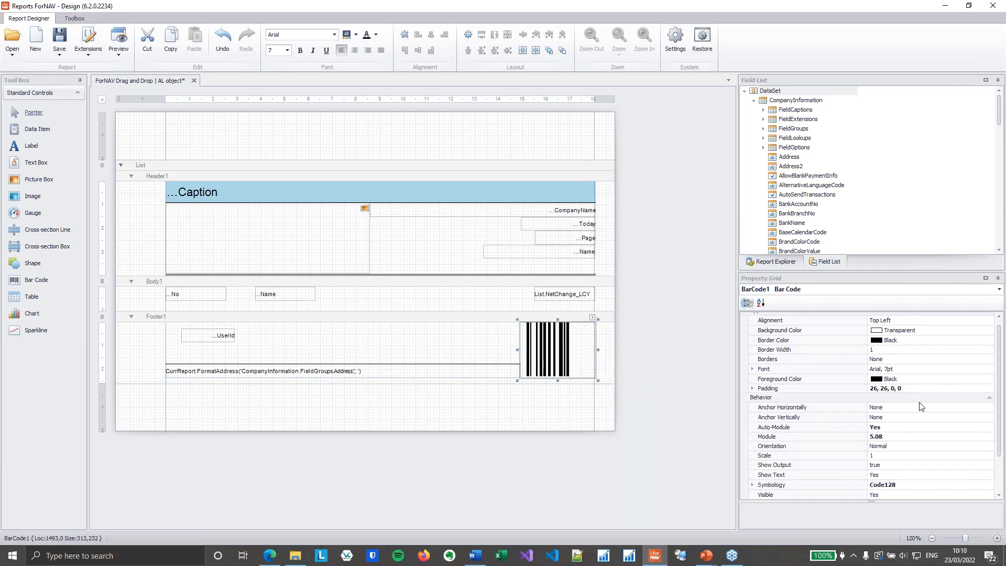
- Turn off Show Text for the footer bar code
scroll(921, 407, down, 2)
click(925, 438)
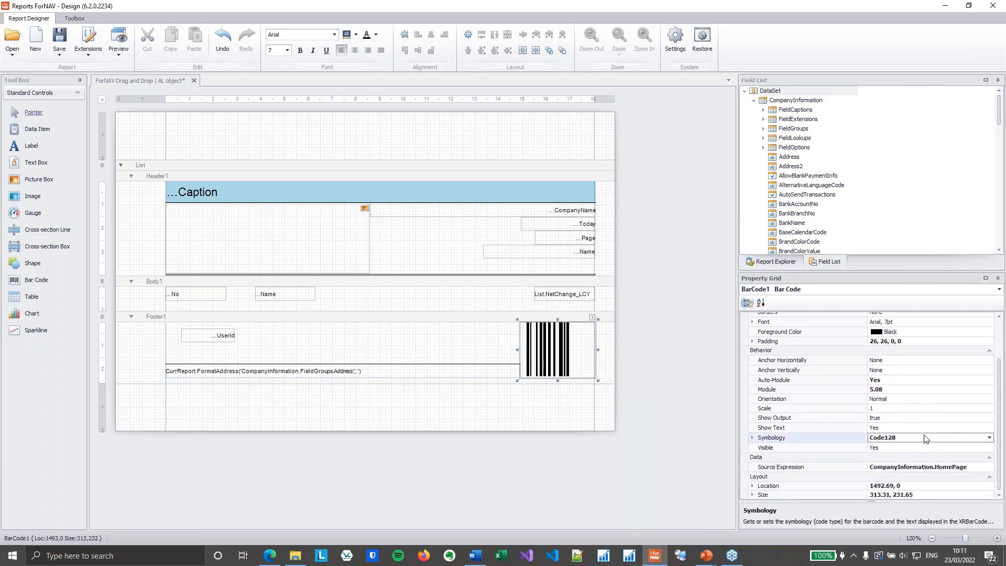
click(900, 429)
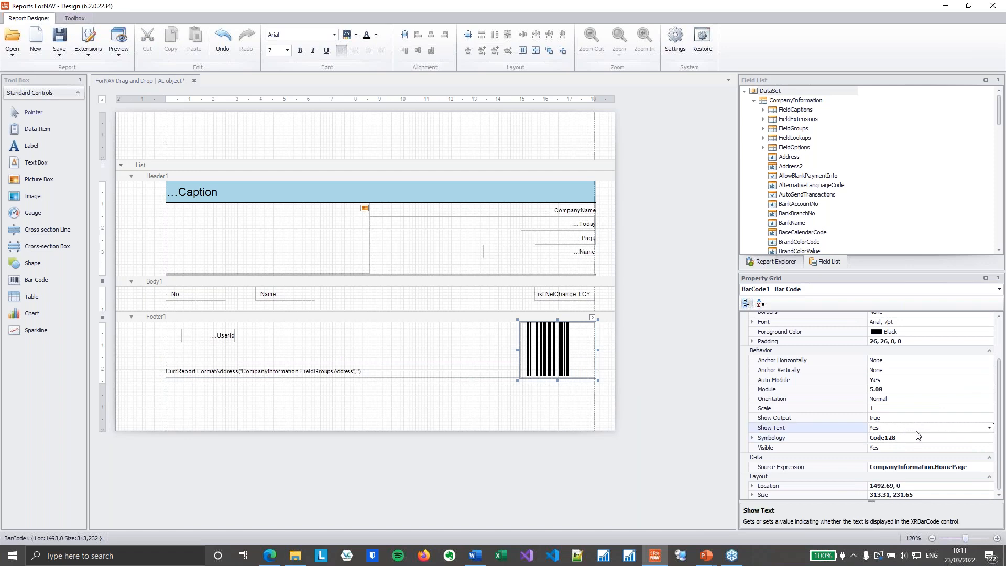
double_click(916, 431)
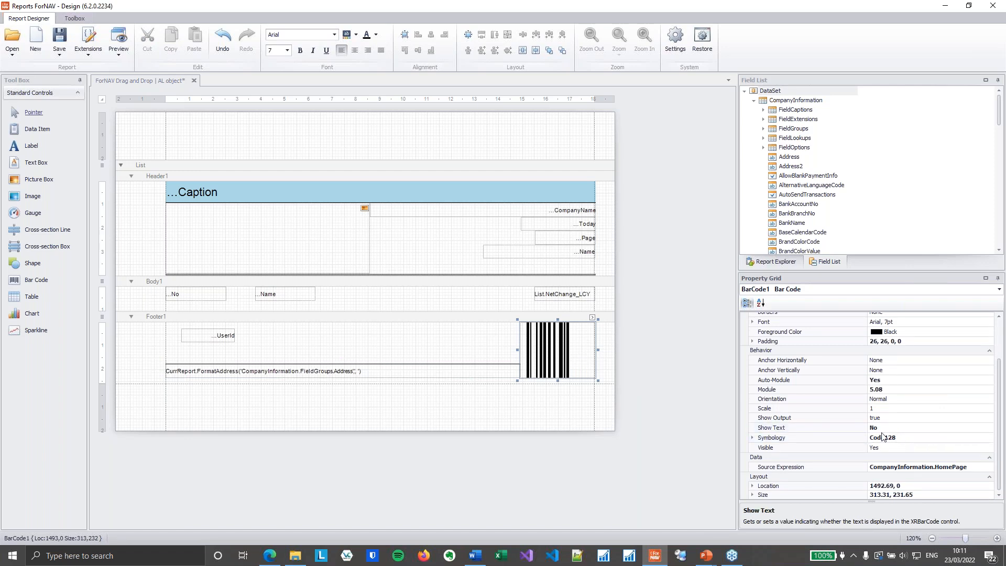
- Set the footer bar code's symbology to QRCode
click(910, 438)
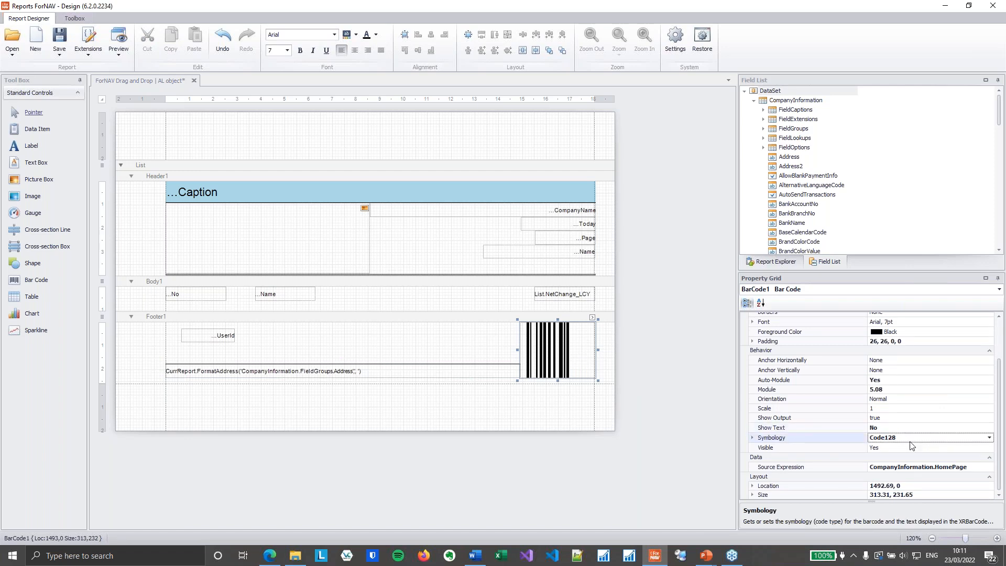
click(752, 438)
click(989, 439)
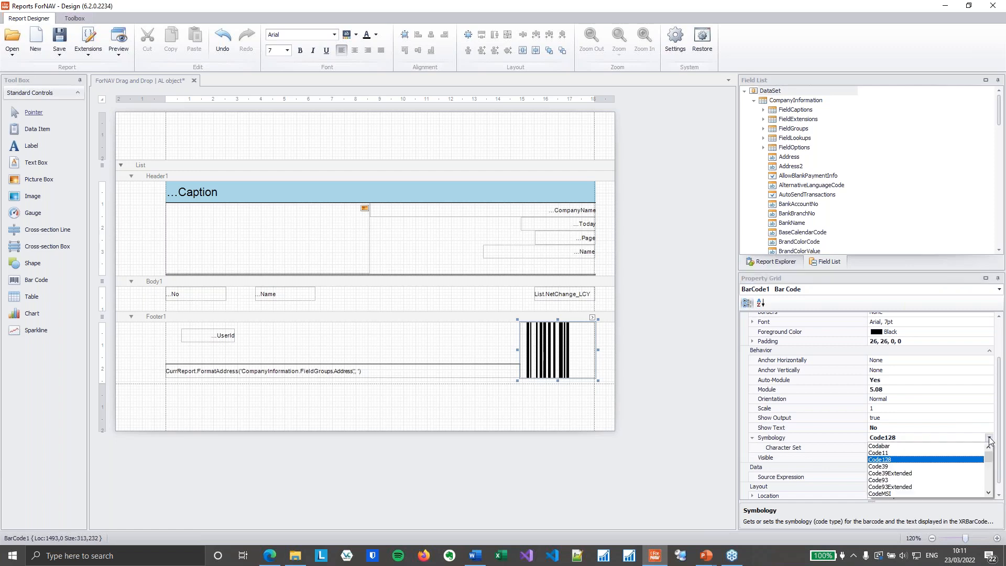
scroll(923, 472, down, 5)
click(885, 495)
- Set the QR code's compaction mode to Byte and deselect the bar code
click(908, 450)
click(988, 449)
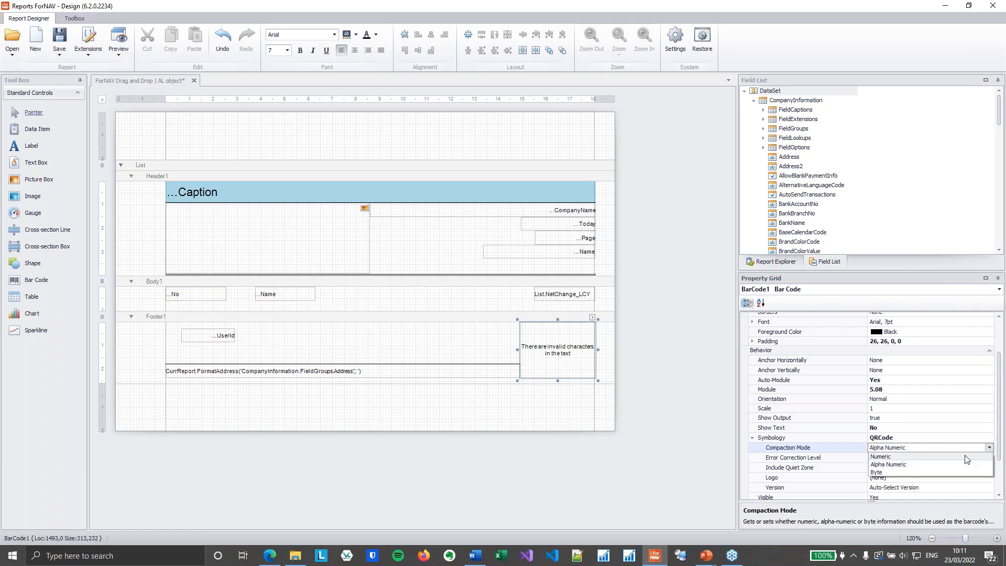
click(905, 473)
click(915, 468)
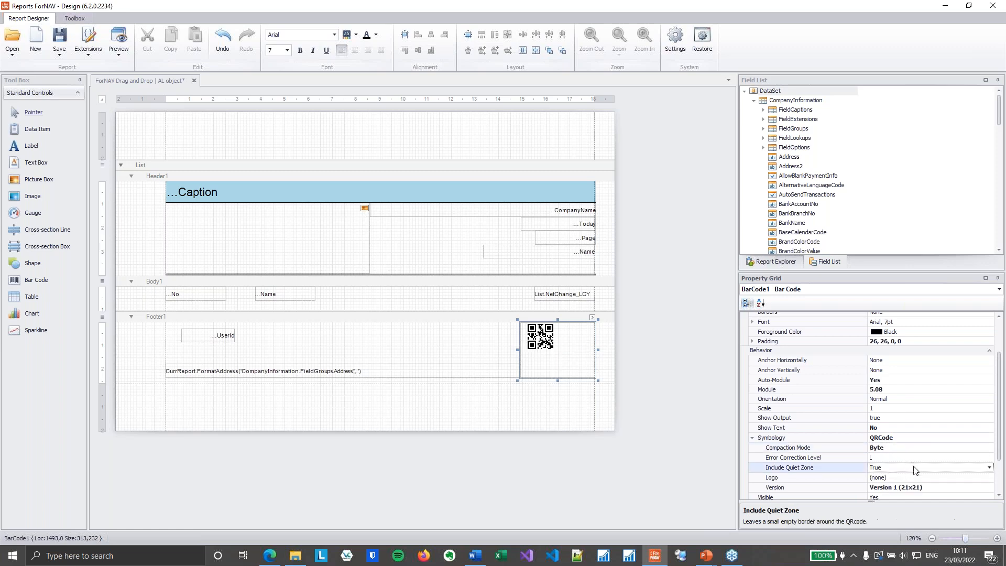
click(685, 343)
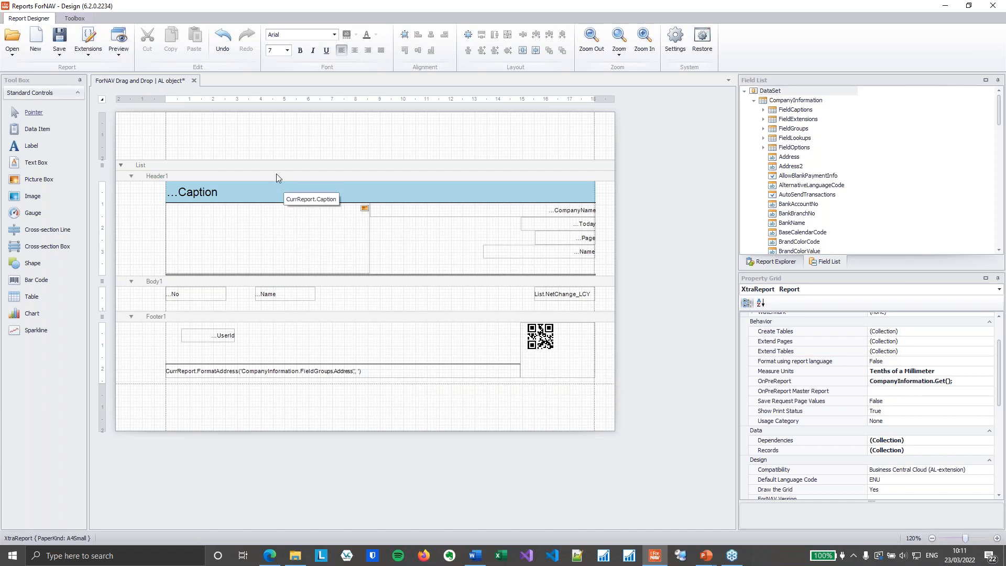
- Preview the report in Business Central and examine its header, customer lines and the QR code in the footer
click(118, 38)
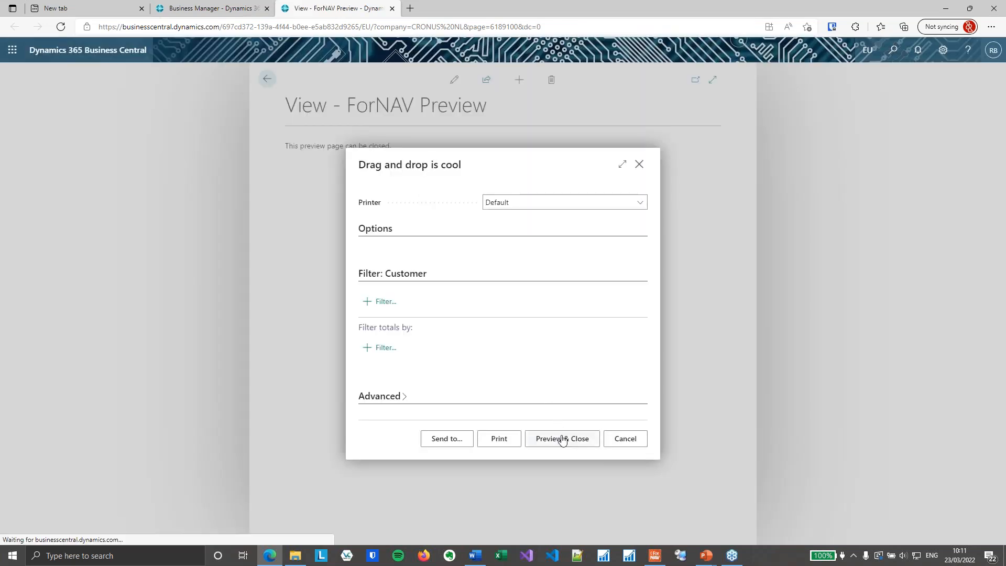
click(559, 436)
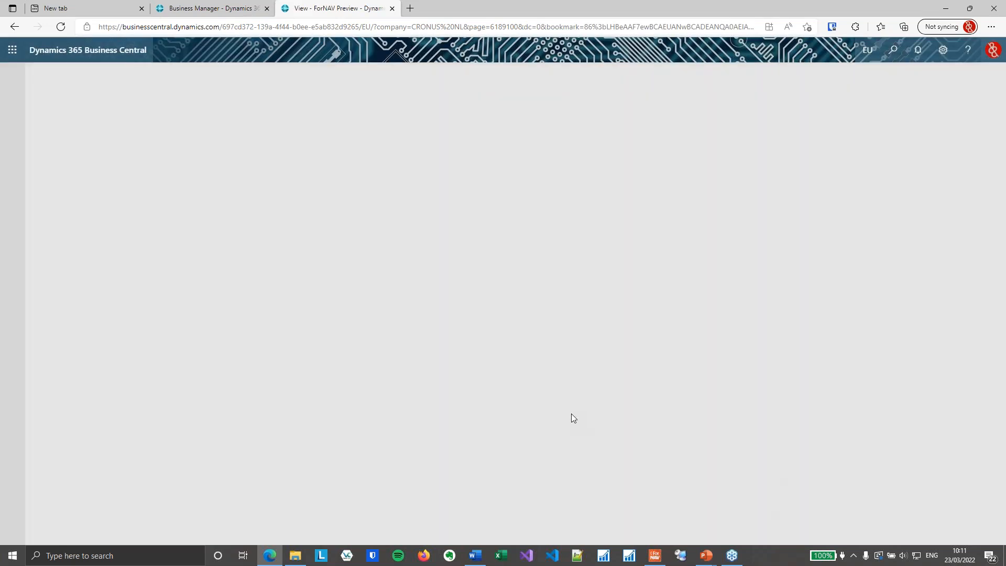
click(487, 505)
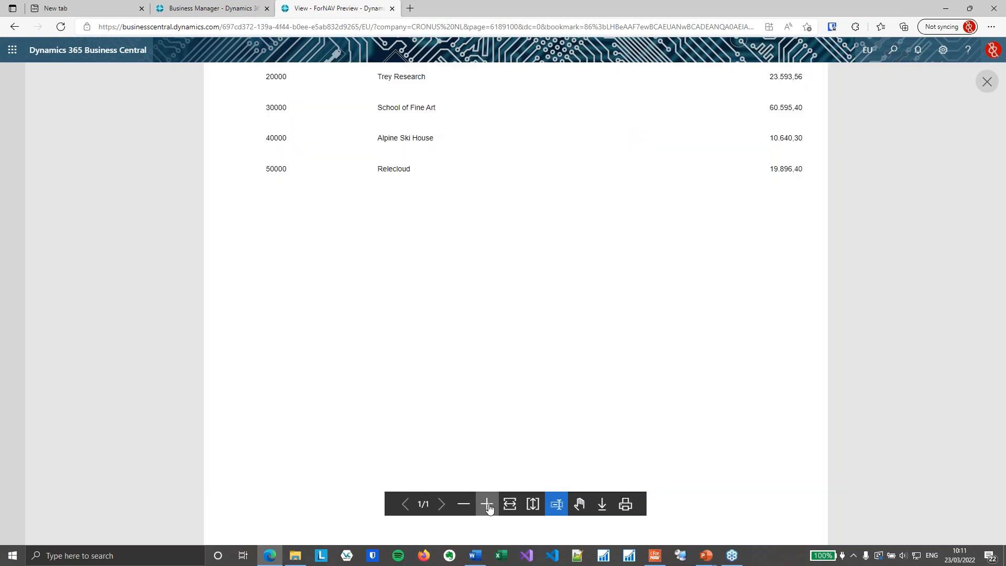
click(487, 504)
scroll(523, 426, up, 4)
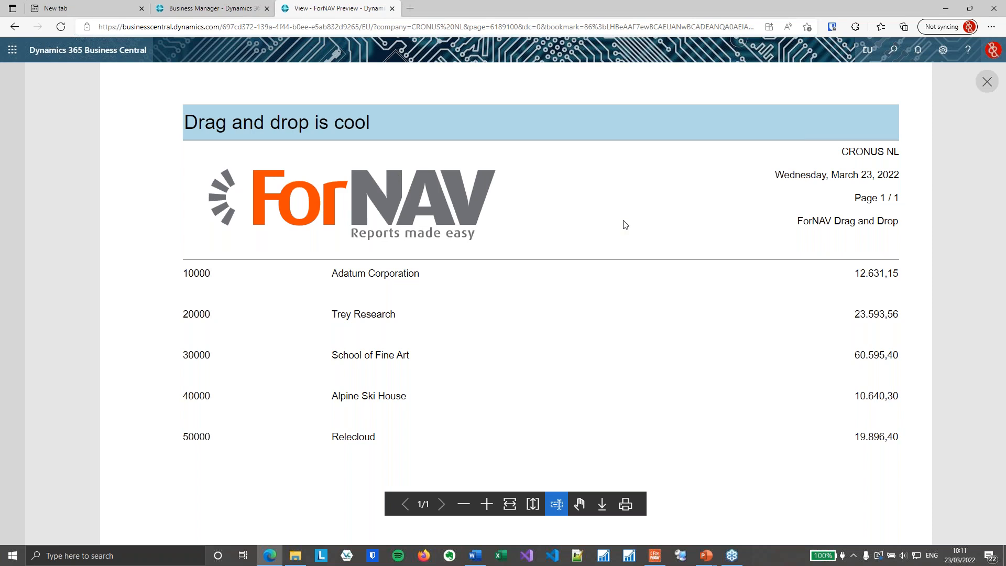
scroll(624, 223, down, 10)
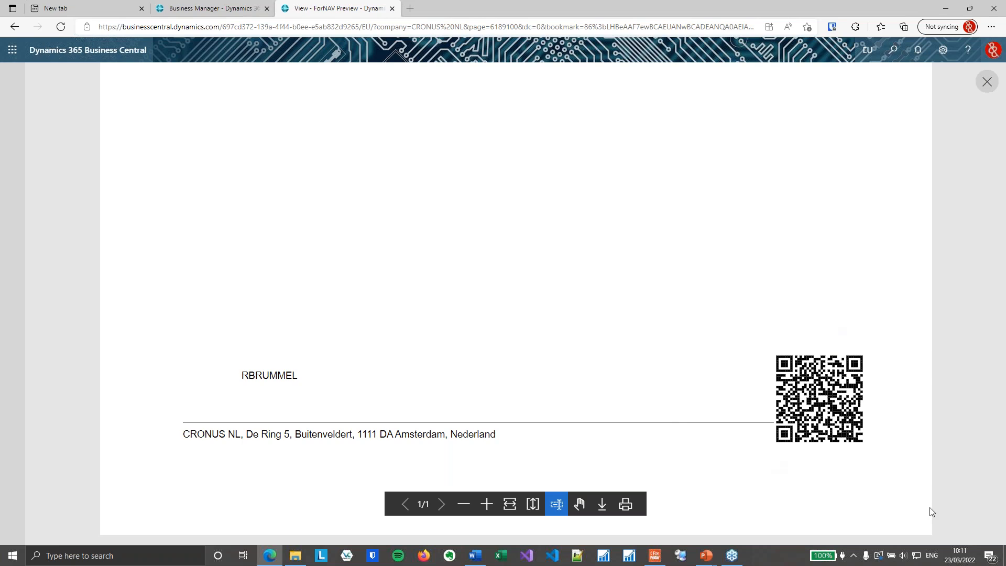
- Close the report preview in Business Central and return to the ForNAV designer
key(alt+Tab)
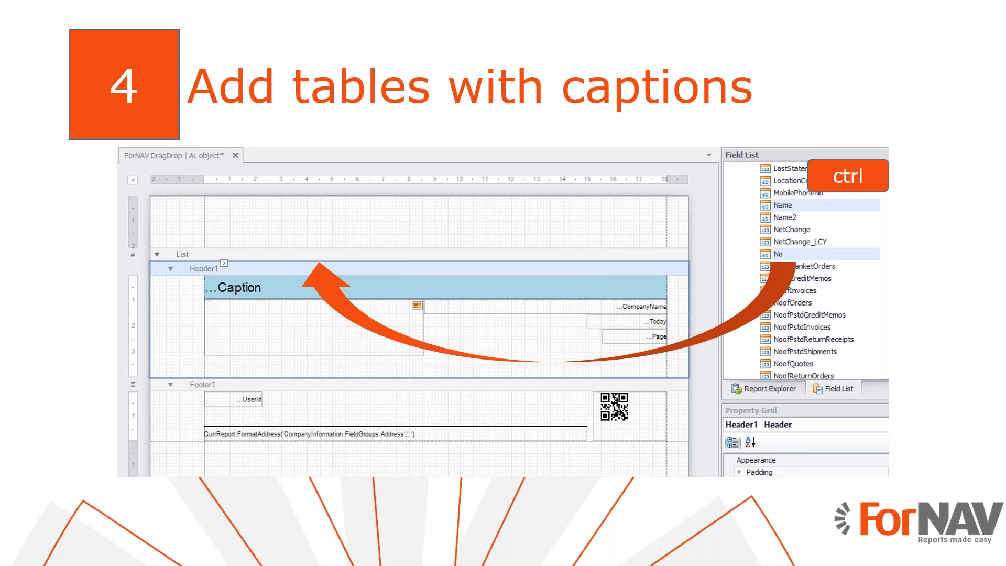
key(super+Tab)
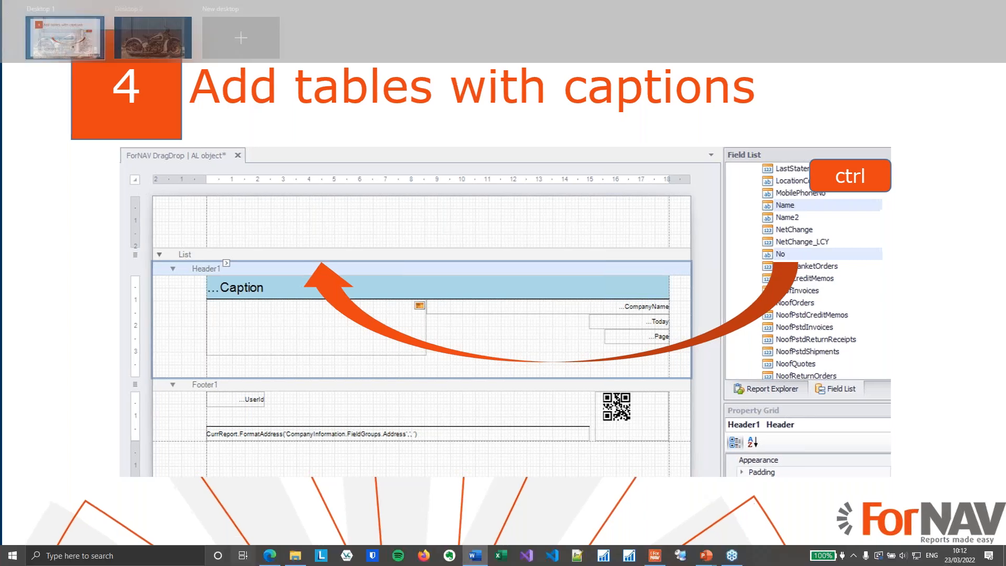
click(335, 189)
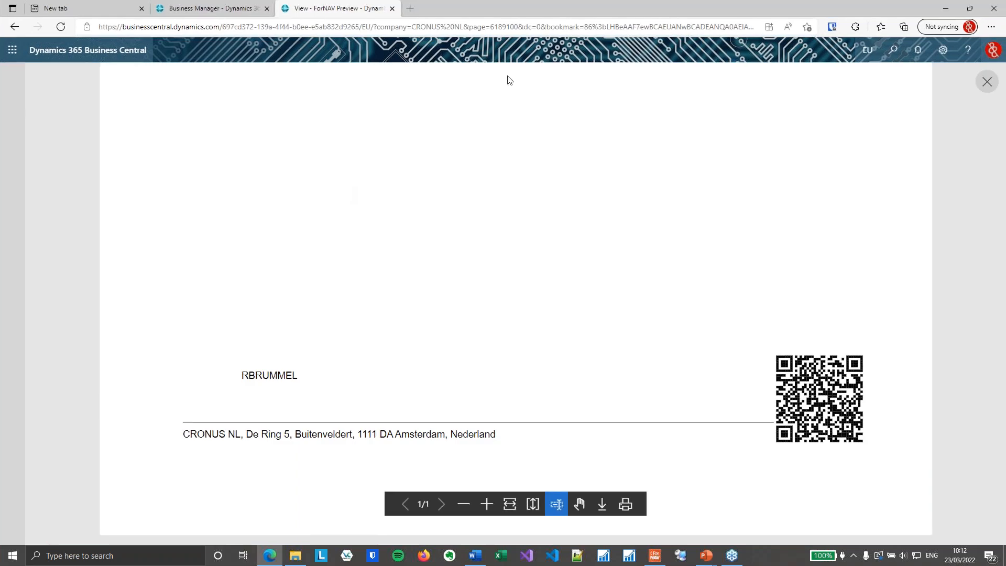
click(392, 8)
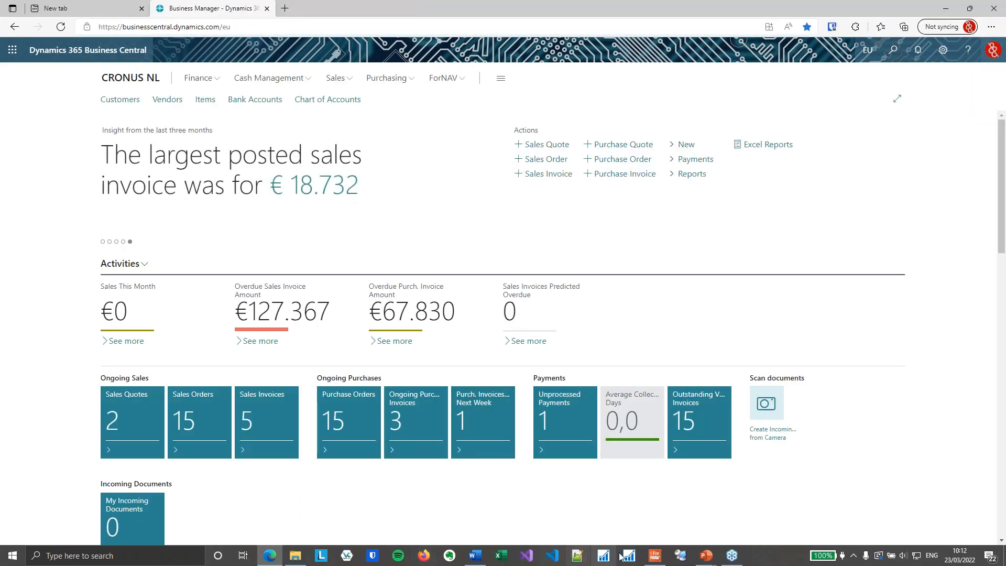
click(655, 555)
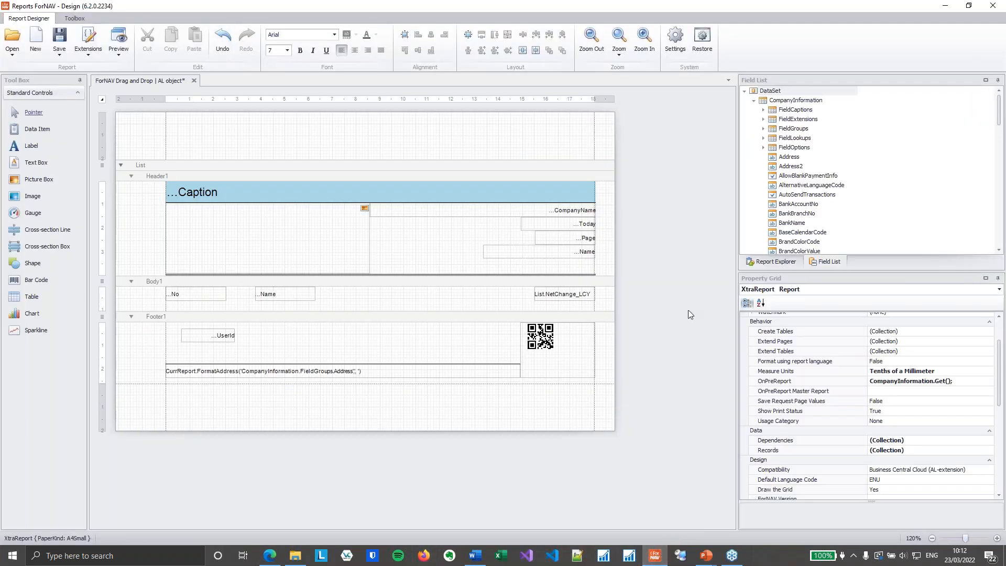
- Delete the No, Name and NetChange_LCY text boxes from Body1
click(287, 285)
click(195, 293)
click(264, 294)
click(561, 292)
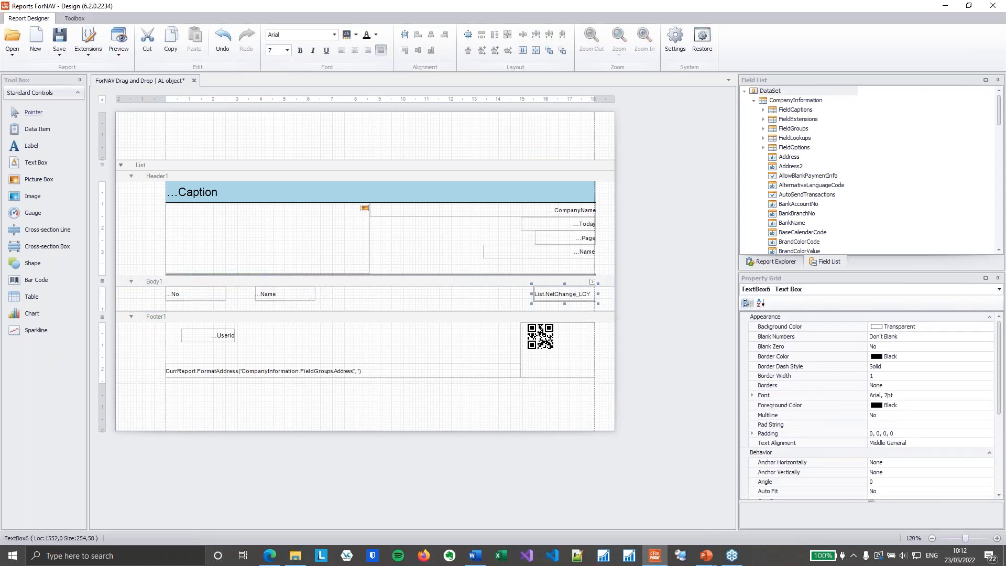
click(511, 303)
drag(139, 298, 597, 303)
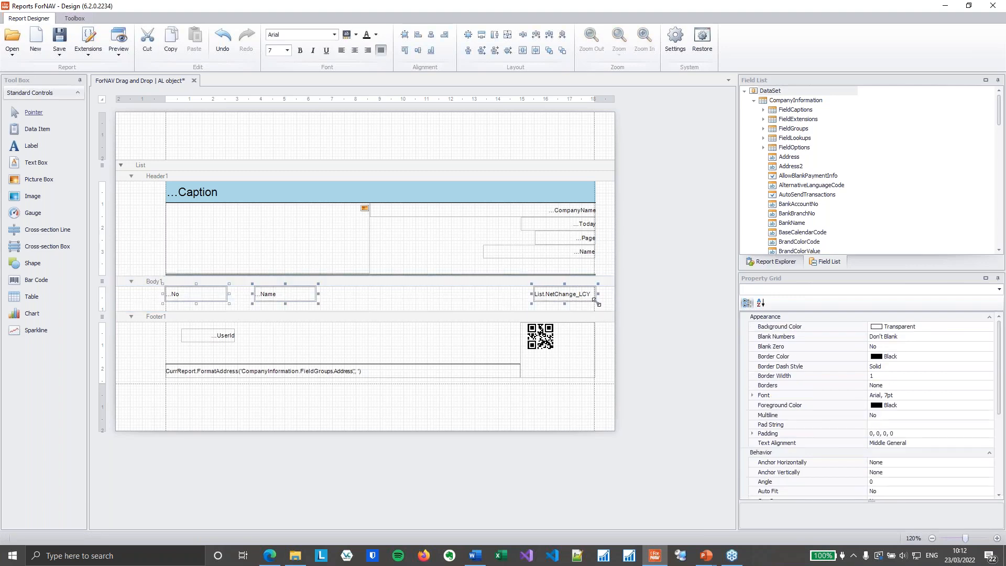
key(Delete)
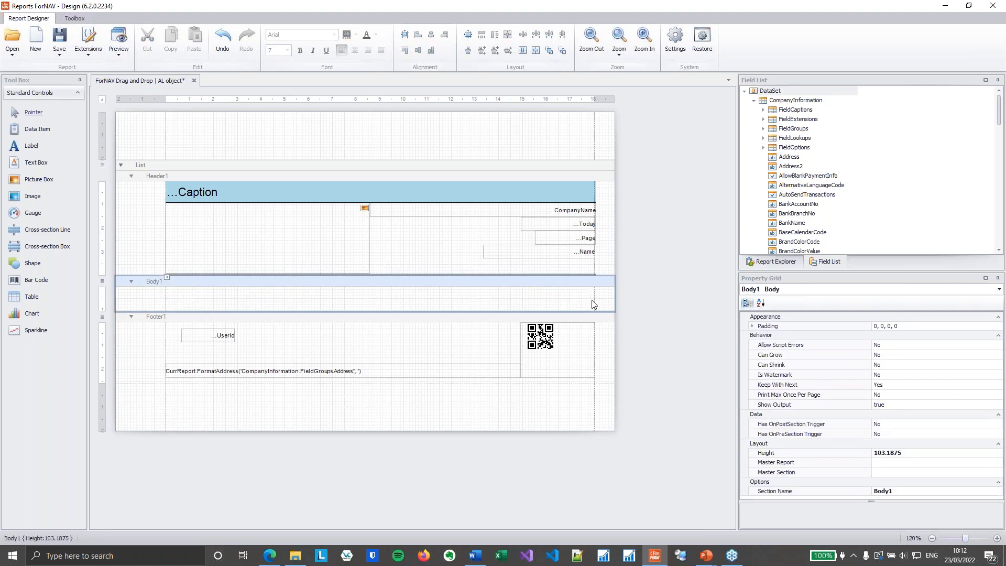
- Place an empty three-column table in Body1 and remove it again
drag(45, 298, 314, 306)
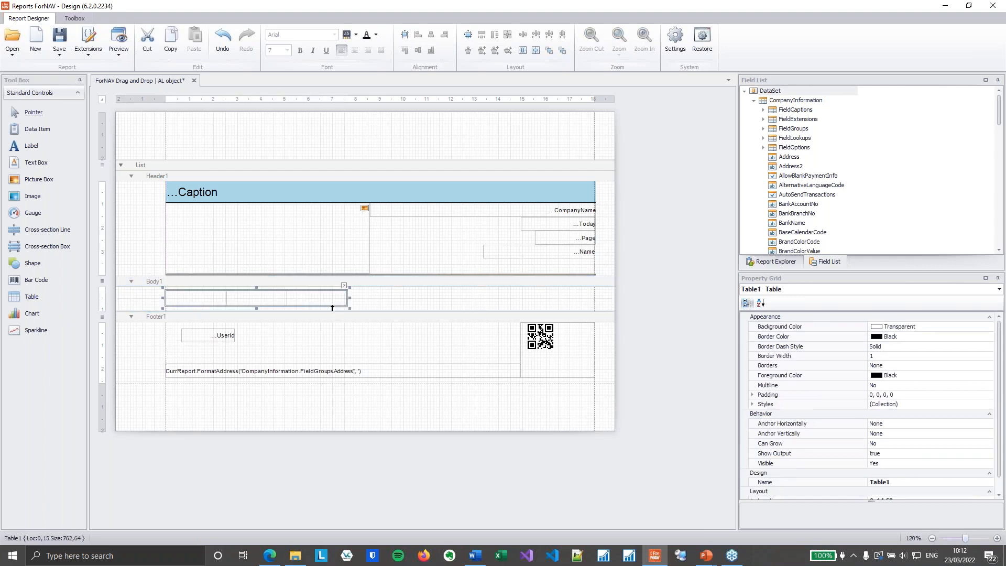
key(Delete)
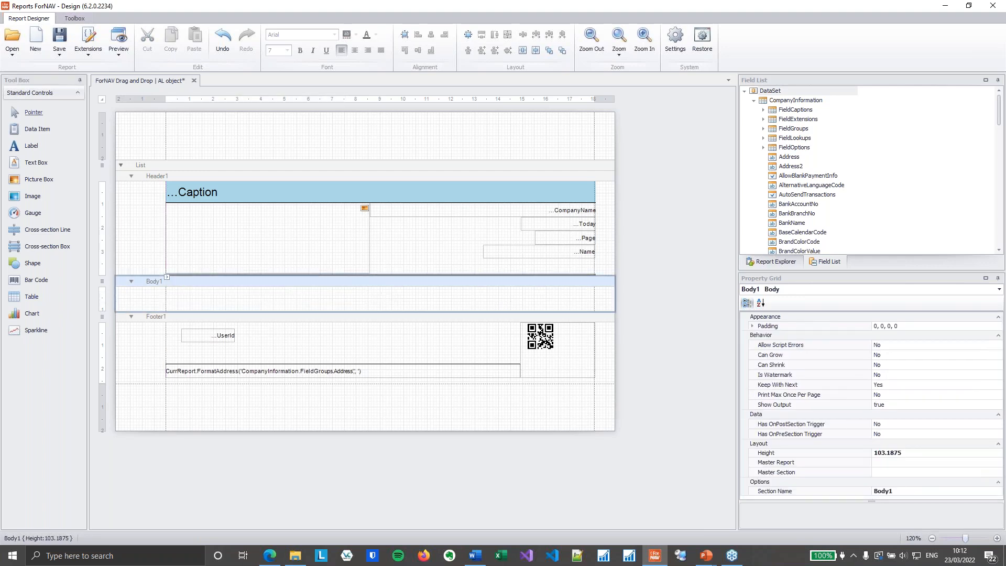
- Add the List fields No, Name, Name2 and NoofInvoices together to Body1 as a table spanning the full width
click(754, 101)
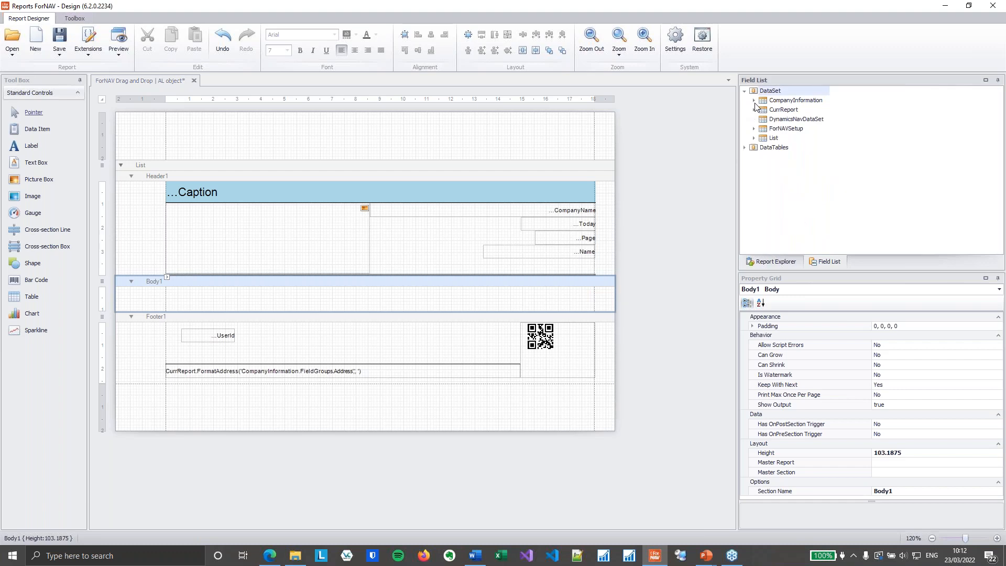
click(785, 130)
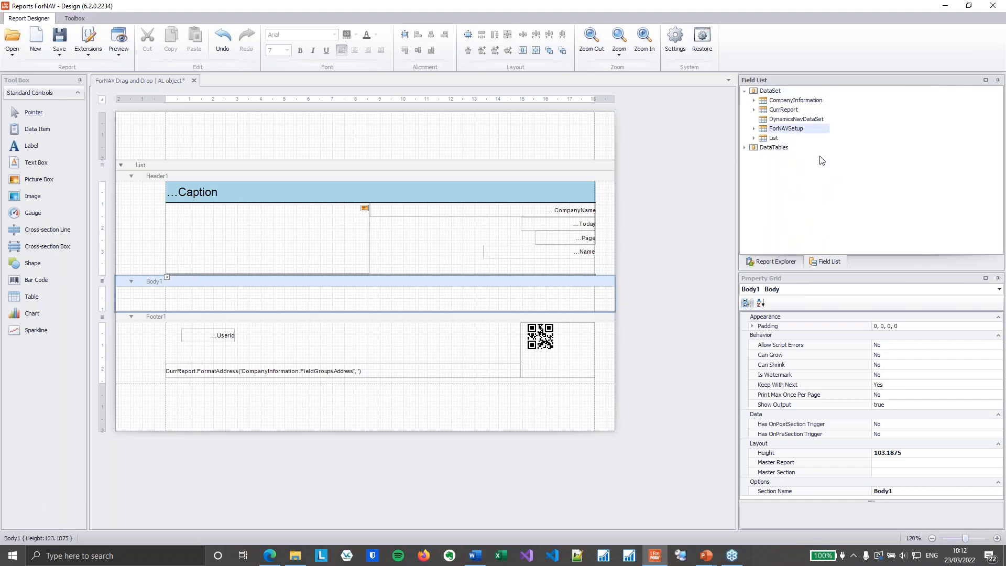
click(753, 138)
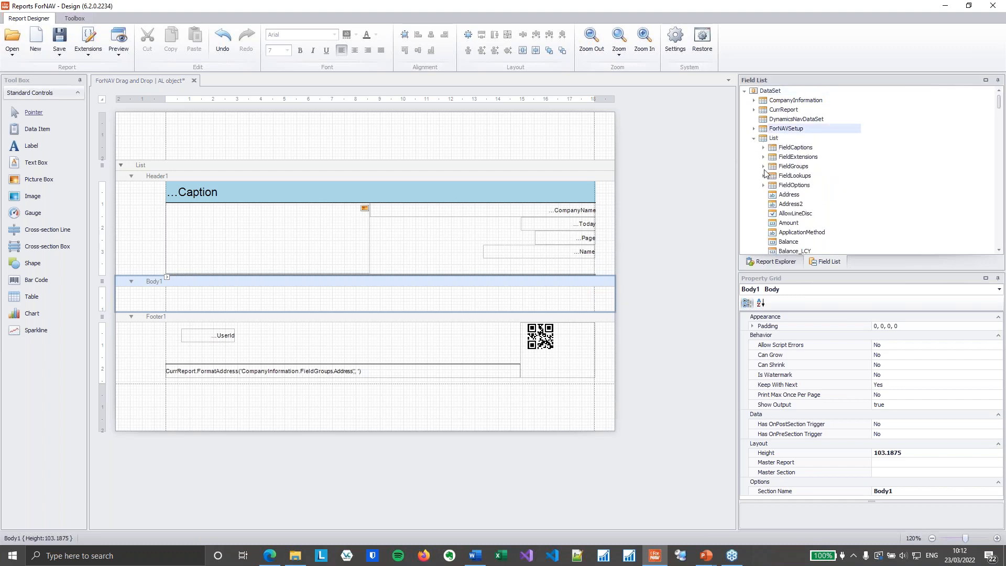
click(794, 224)
text(no)
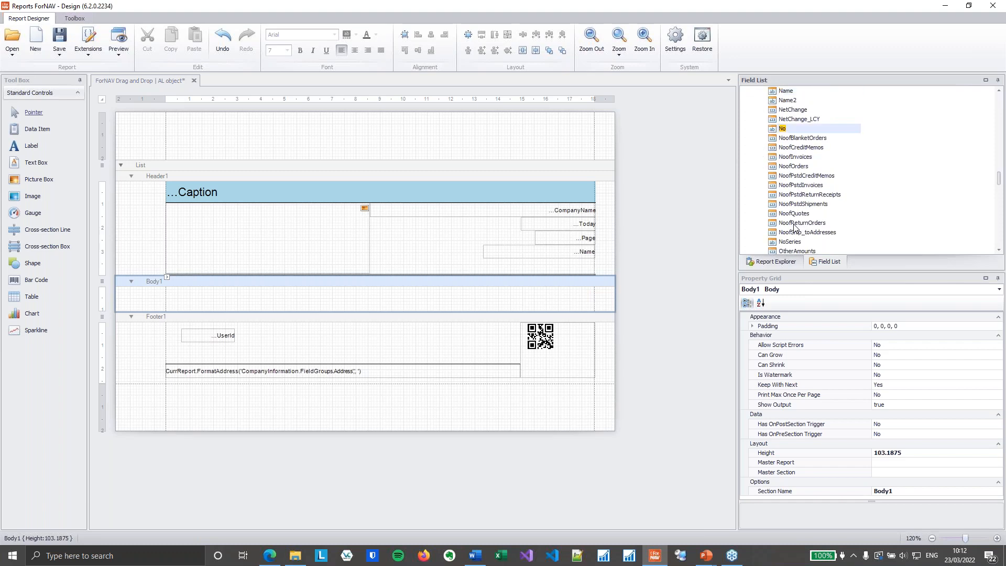
scroll(794, 226, up, 1)
ctrl+click(794, 120)
ctrl+click(803, 130)
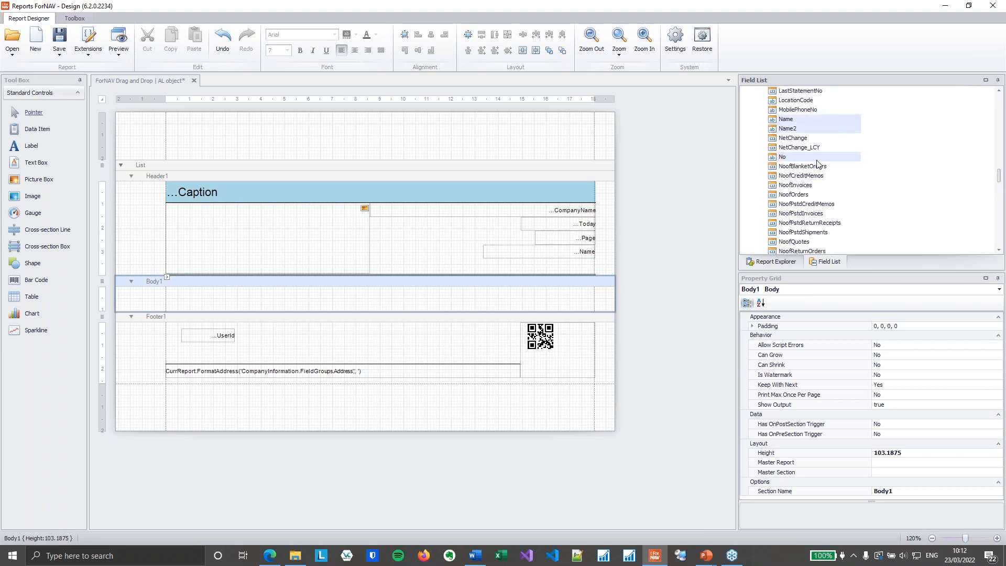
ctrl+click(807, 188)
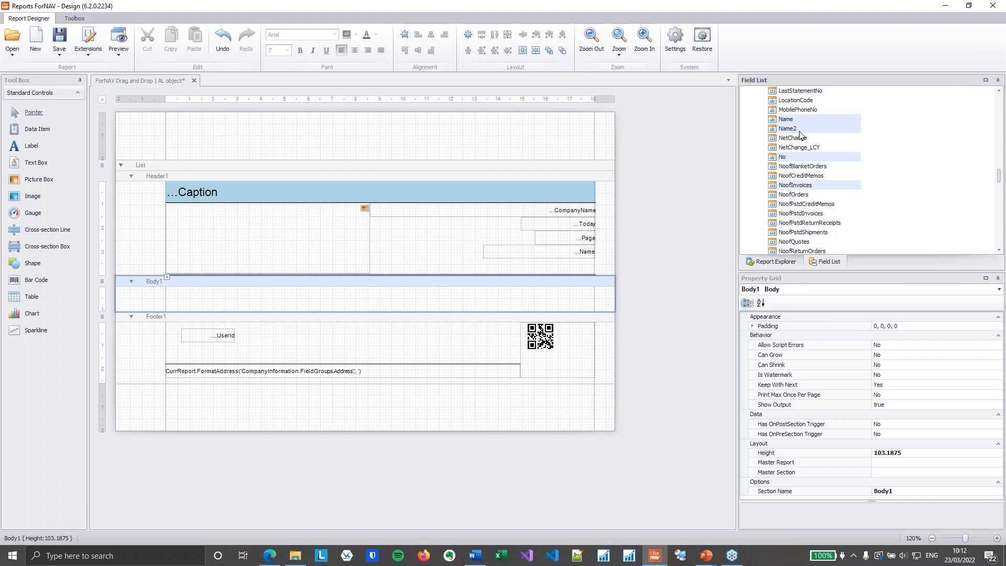
drag(800, 132, 512, 299)
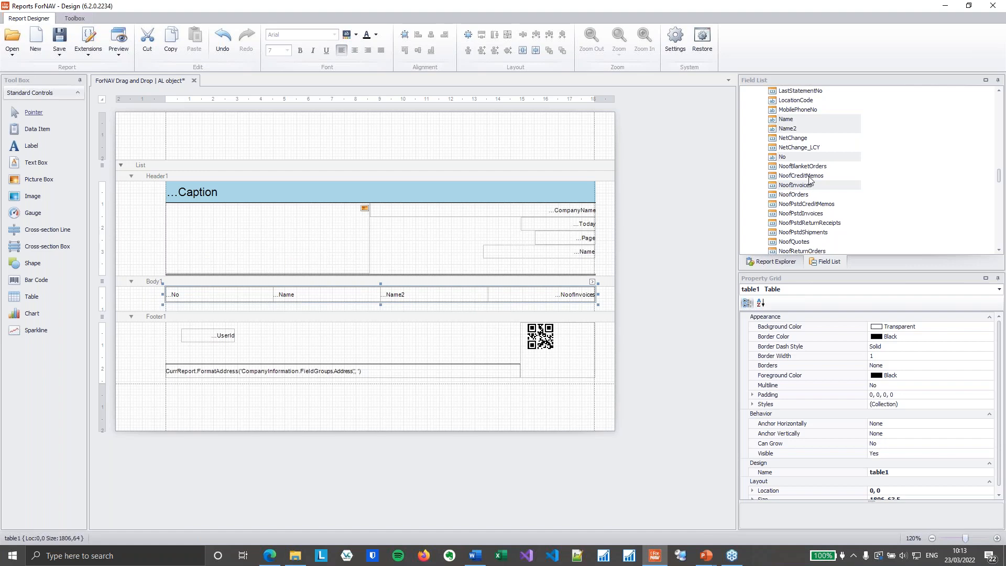
- Add the fields No, Name, Address and Balance_LCY together to the List data item as a table with a matching caption header
click(838, 179)
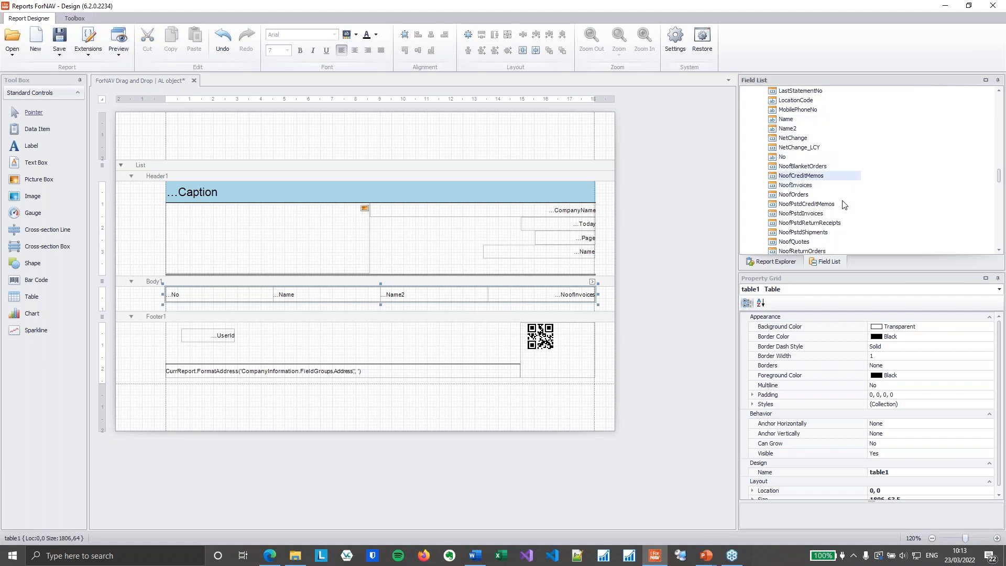
drag(783, 157, 792, 166)
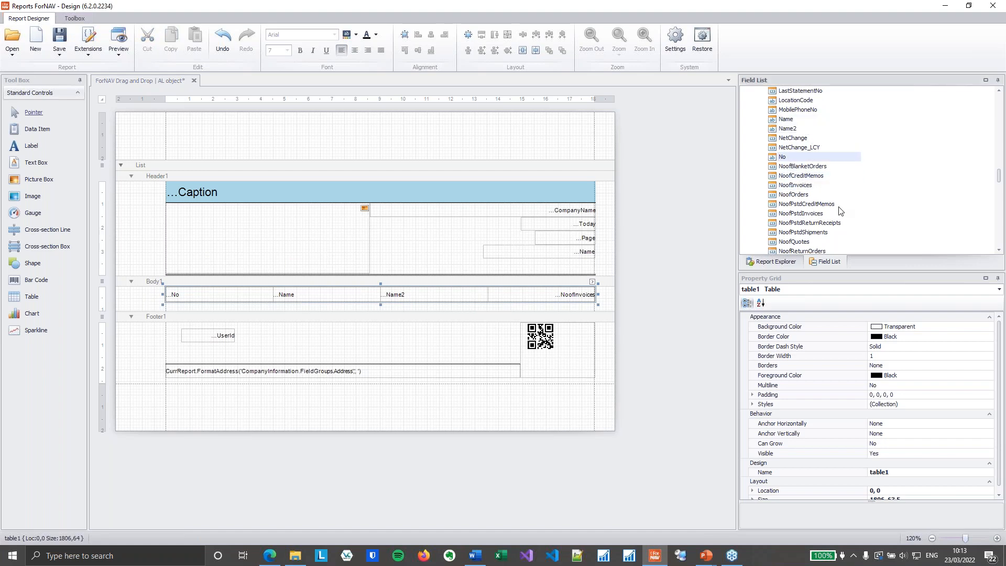
ctrl+click(790, 121)
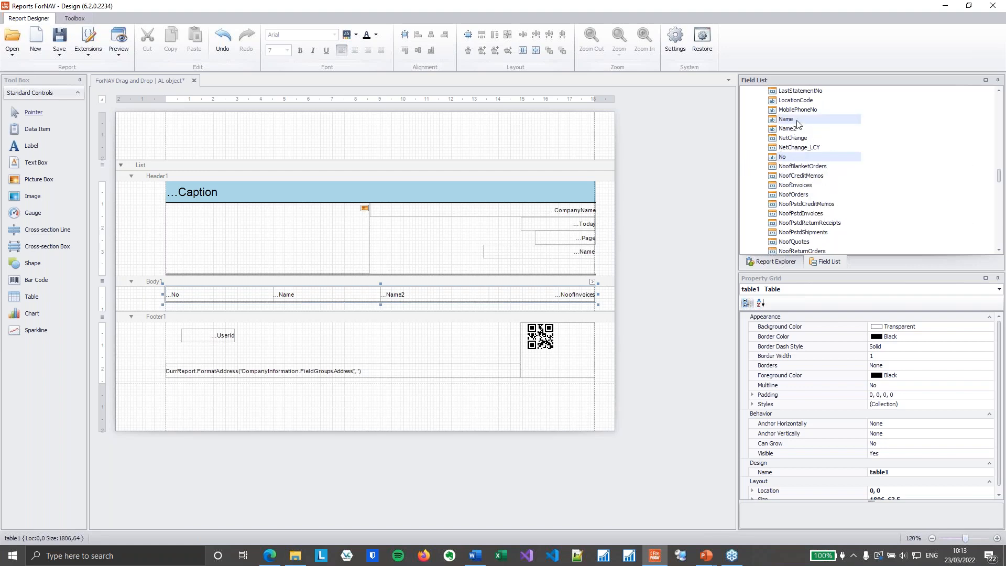
scroll(860, 152, up, 15)
scroll(860, 150, up, 6)
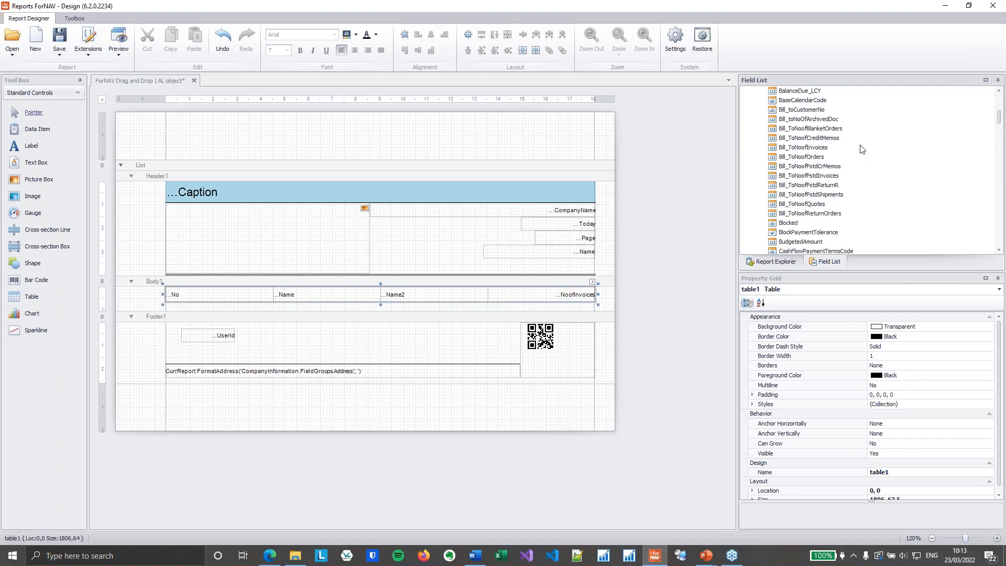
click(793, 102)
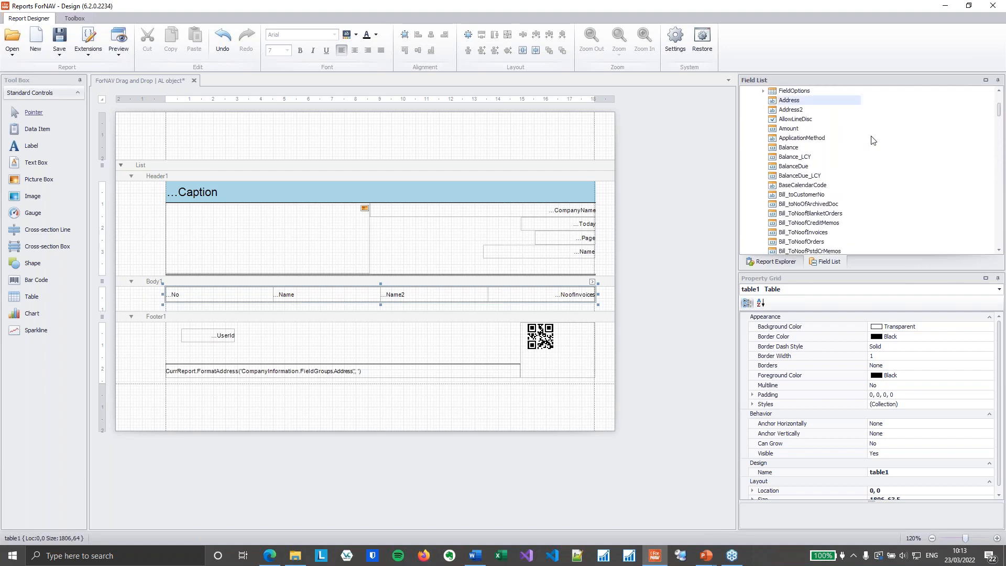
ctrl+click(805, 158)
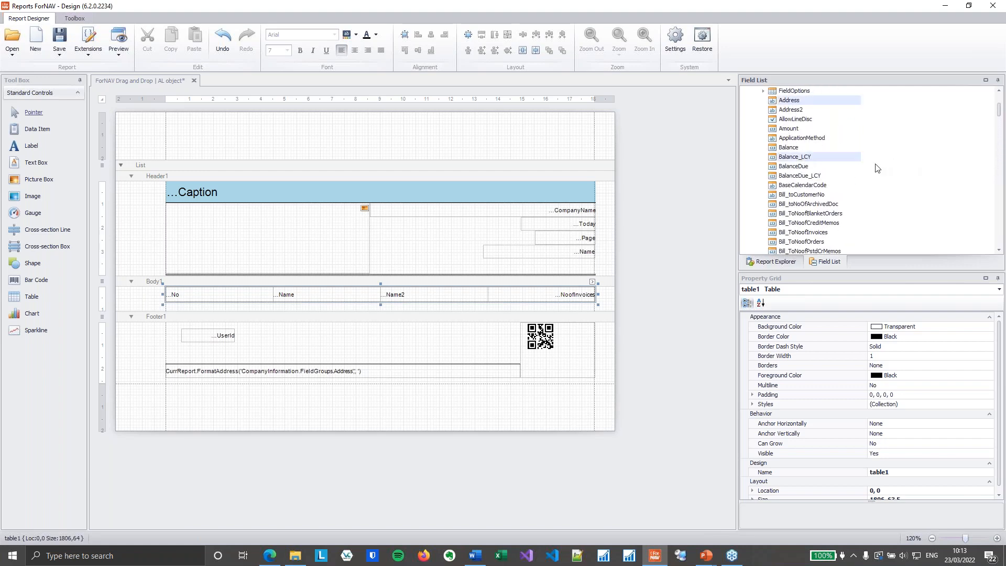
drag(807, 161, 577, 173)
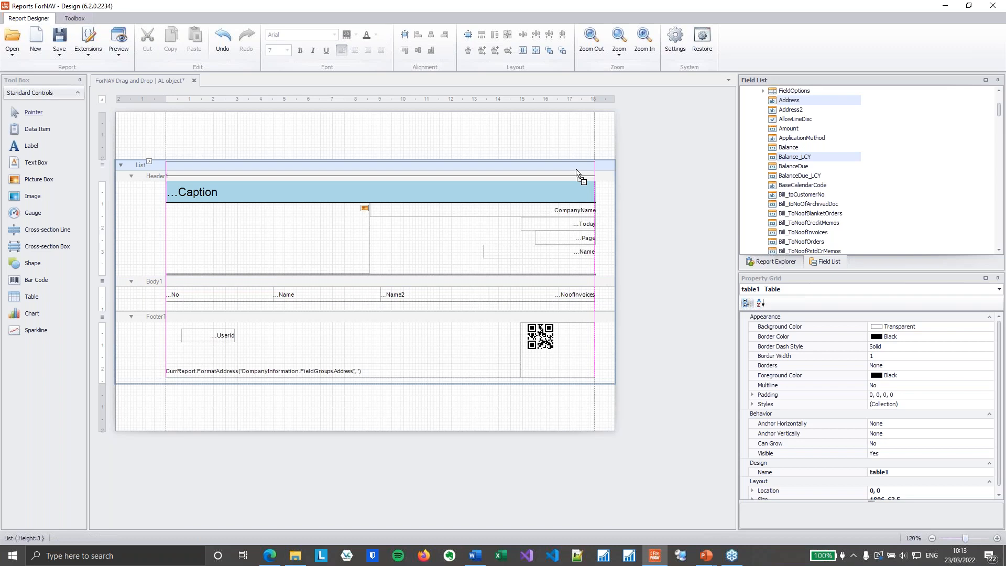
drag(576, 173, 577, 173)
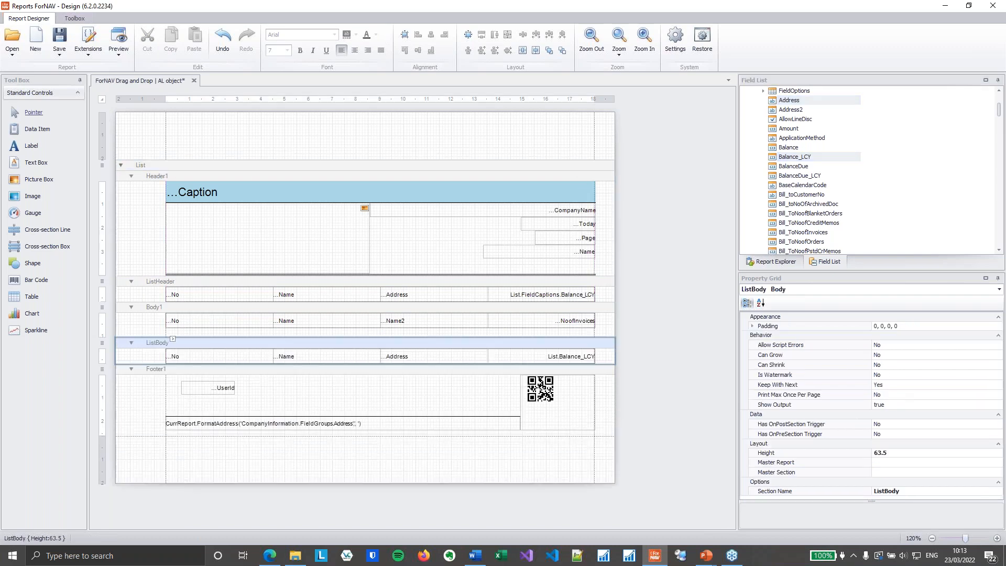
- Delete the Body1 section containing the old No, Name, Name2 and NoofInvoices table
click(186, 282)
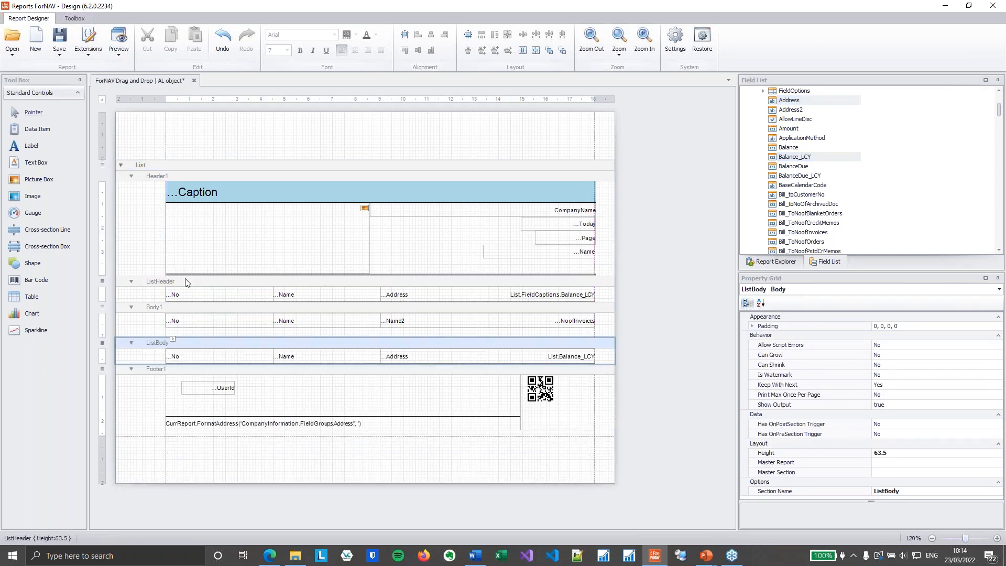
click(184, 343)
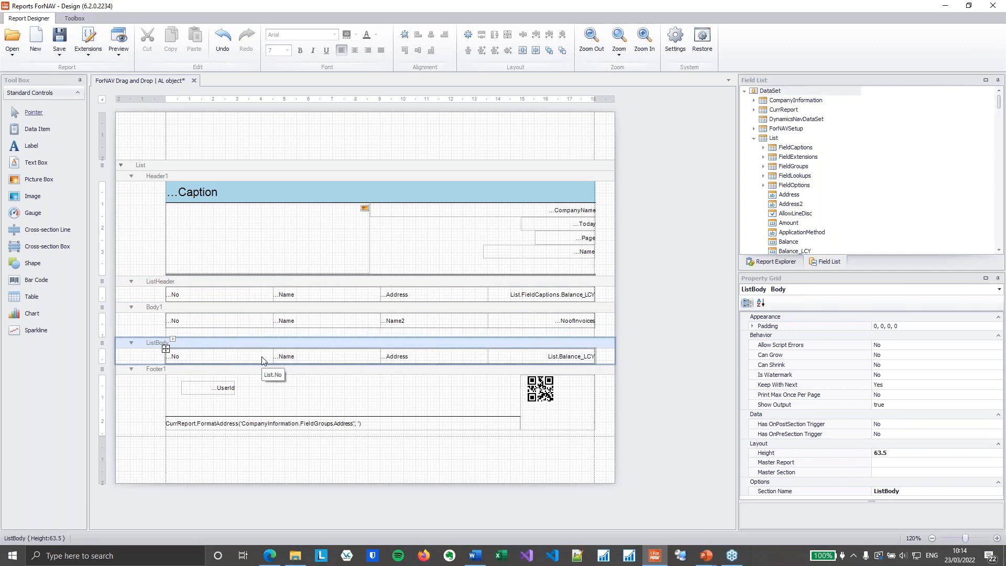
click(243, 313)
key(Delete)
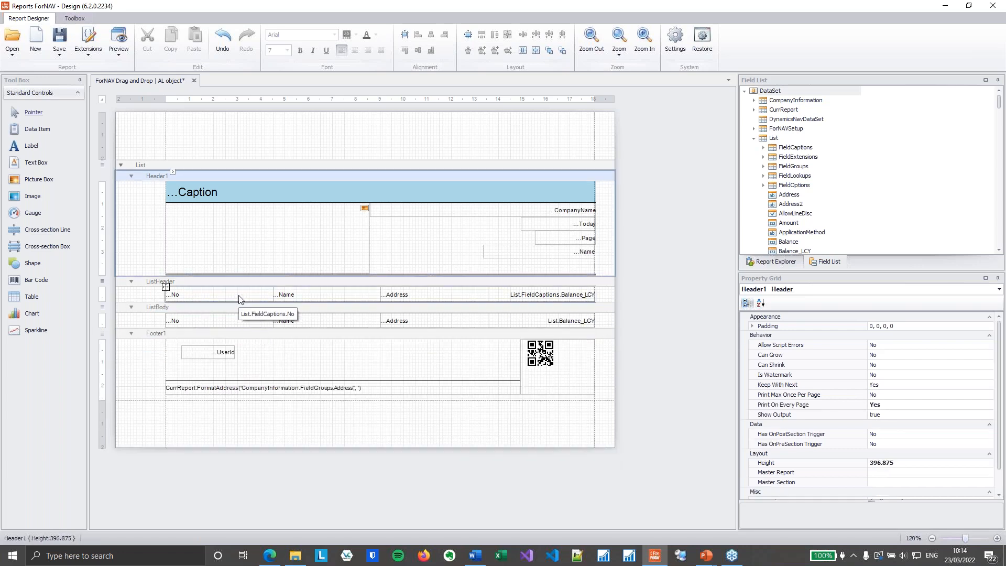
- Make all caption cells in the ListHeader table bold and give them a bottom border
click(242, 300)
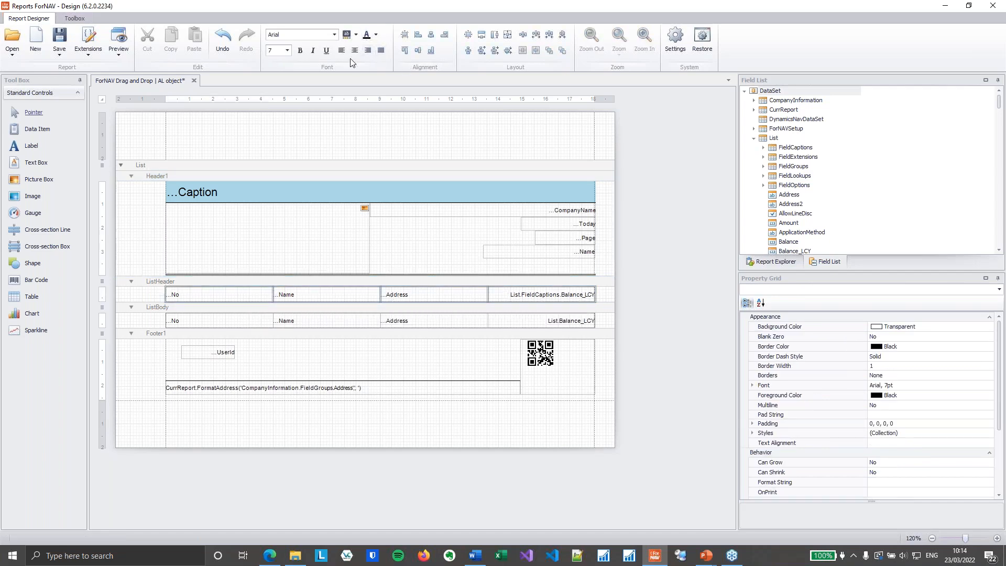
click(300, 50)
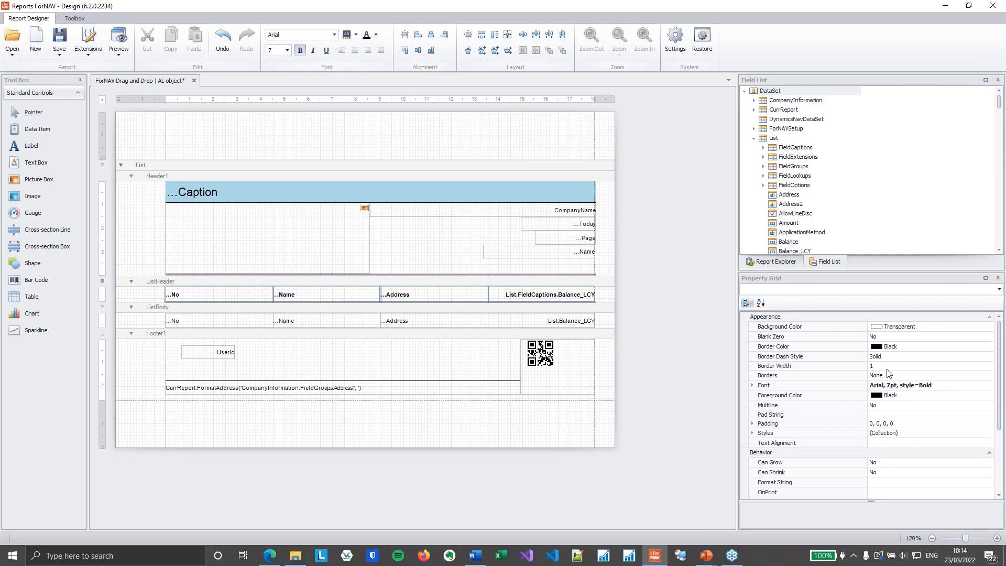
click(895, 376)
click(989, 375)
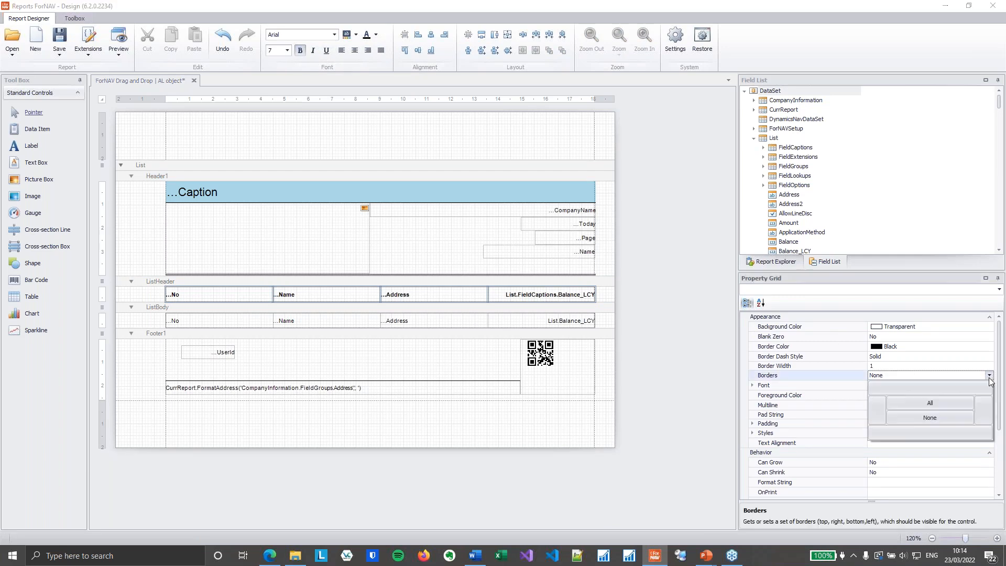
click(702, 351)
click(694, 345)
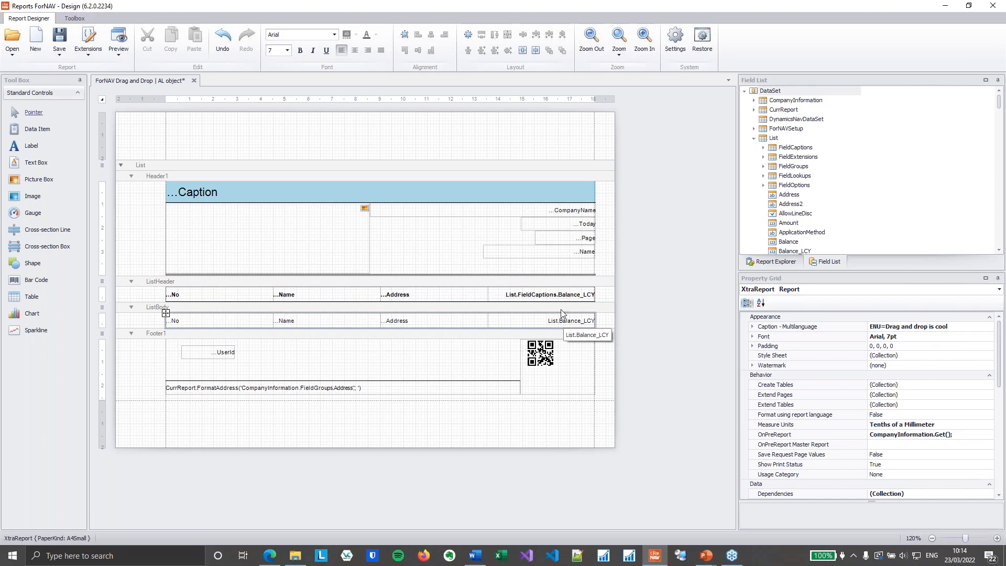
- Examine the Calculated Fields and Total Fields properties of the List data item
click(556, 165)
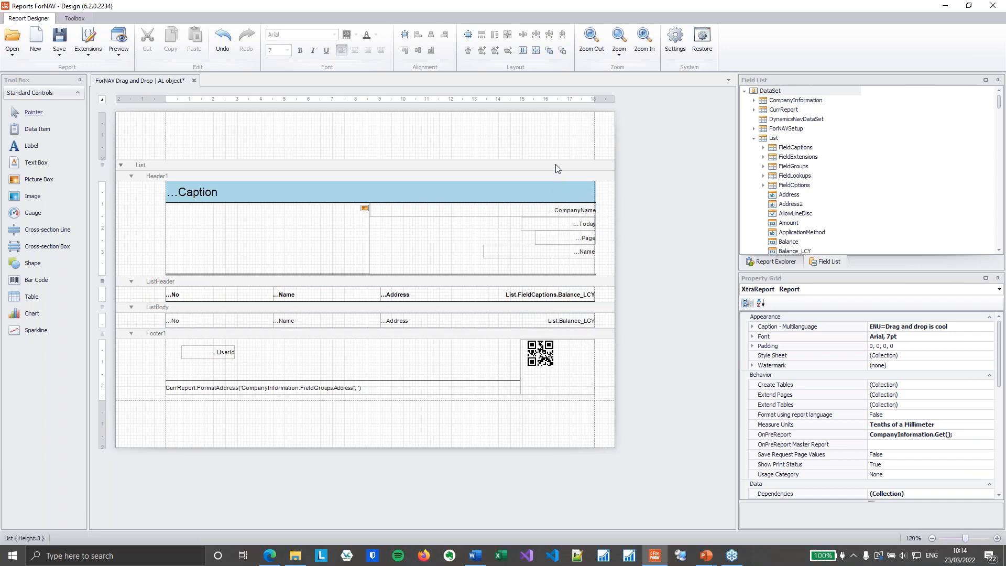
click(556, 165)
click(975, 356)
drag(975, 355, 938, 355)
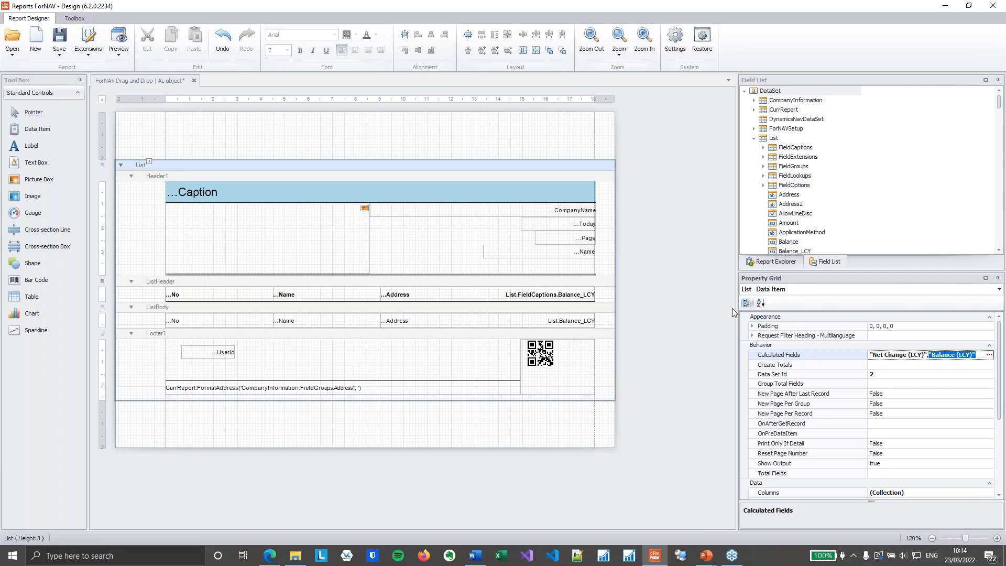
click(700, 302)
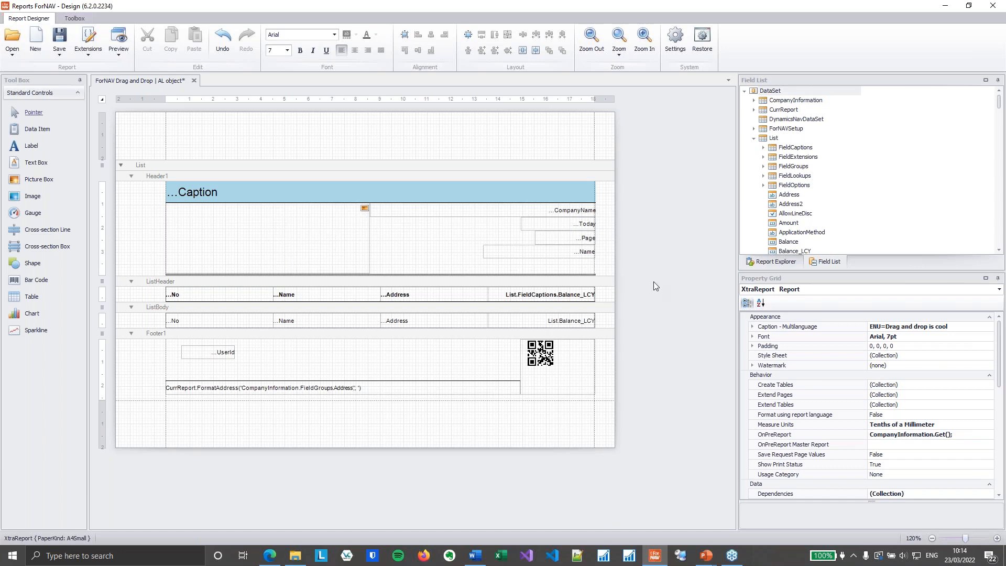
click(605, 287)
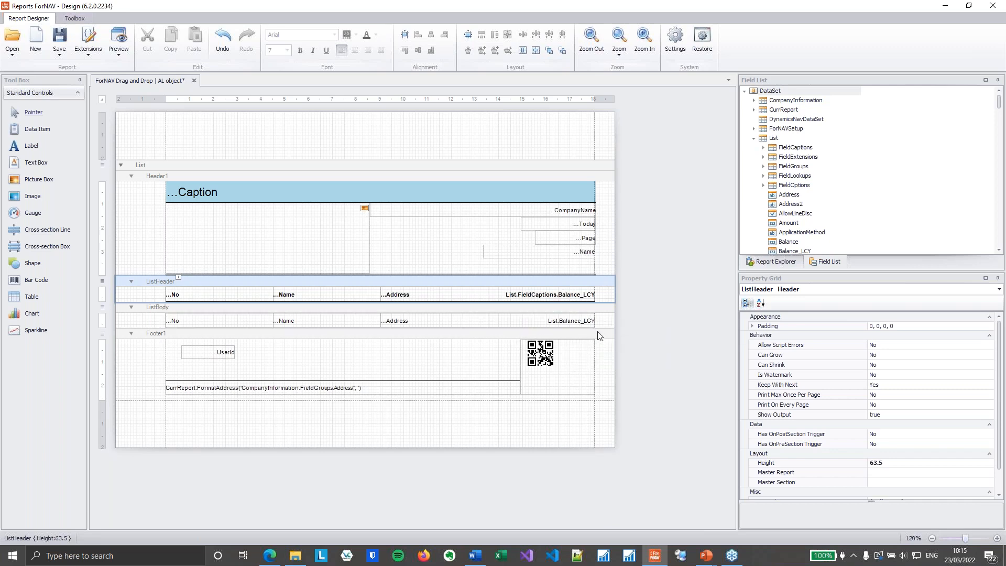
click(559, 165)
click(881, 473)
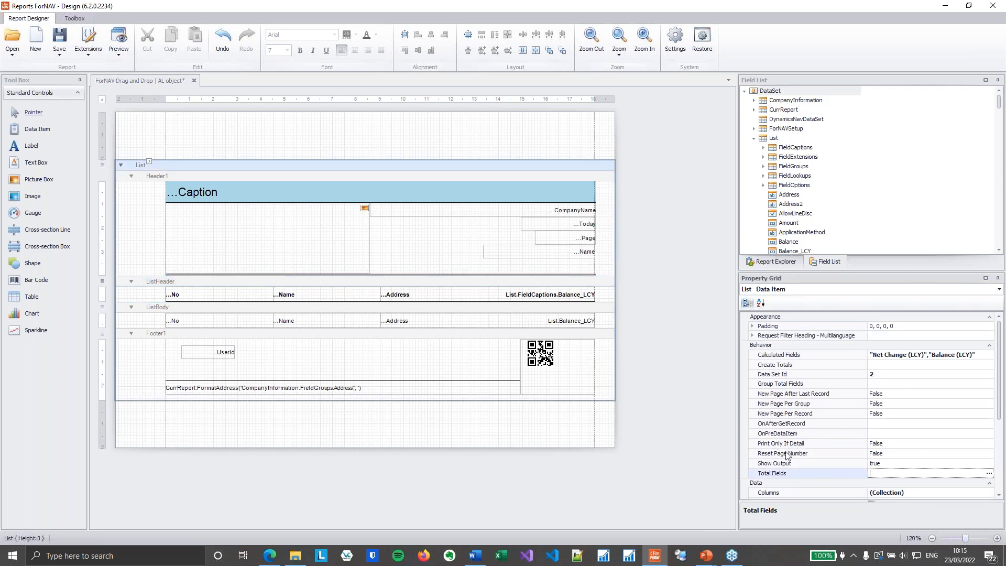
click(676, 322)
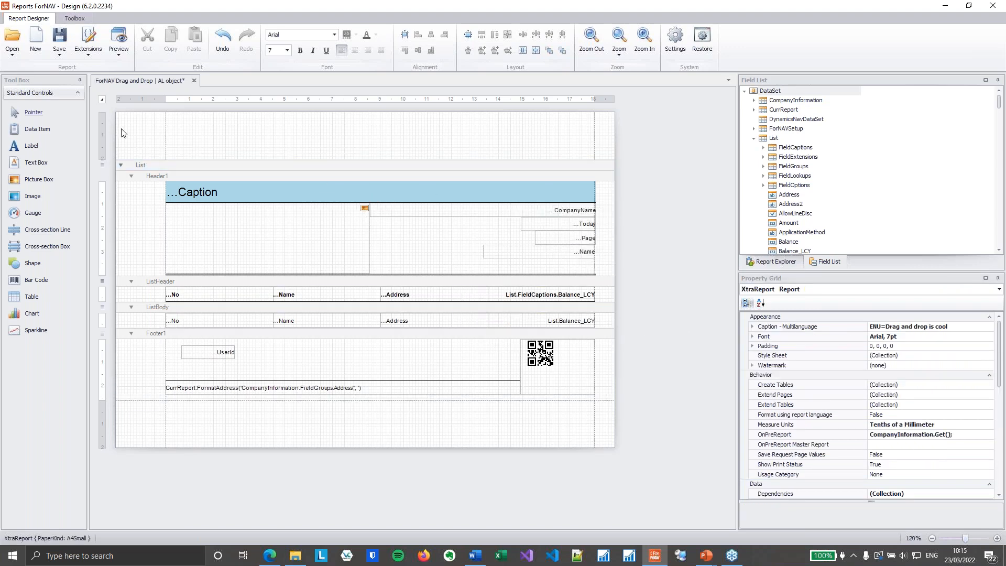
- Save the report as an object on the server
click(55, 57)
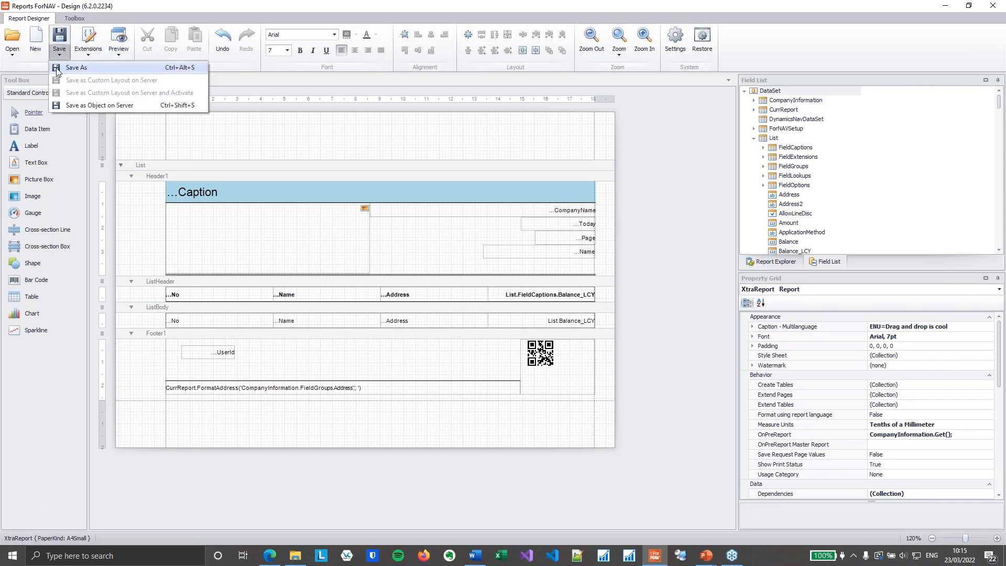
click(69, 104)
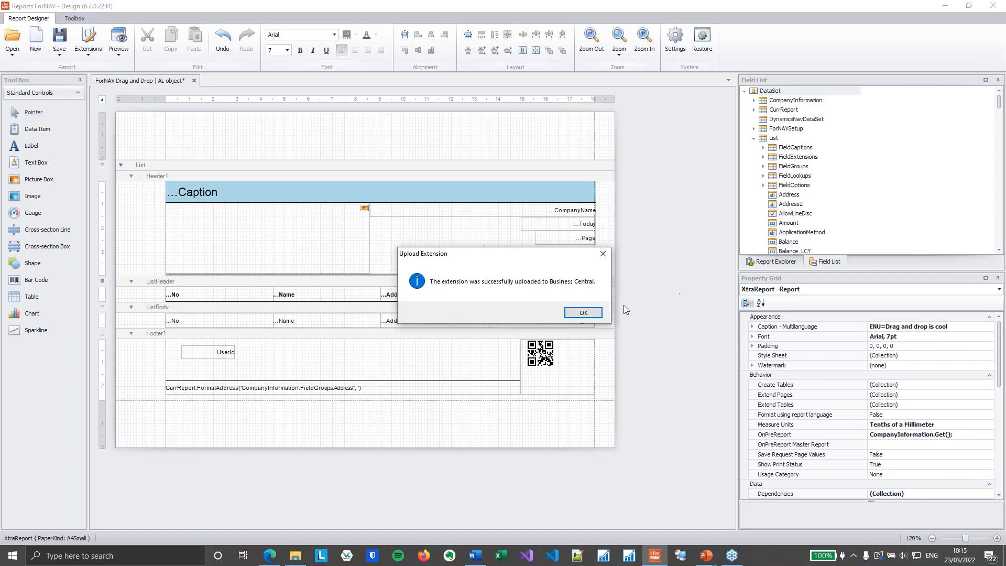
click(583, 312)
- Preview the report in Business Central without filters and examine the customer table and its captions
click(118, 42)
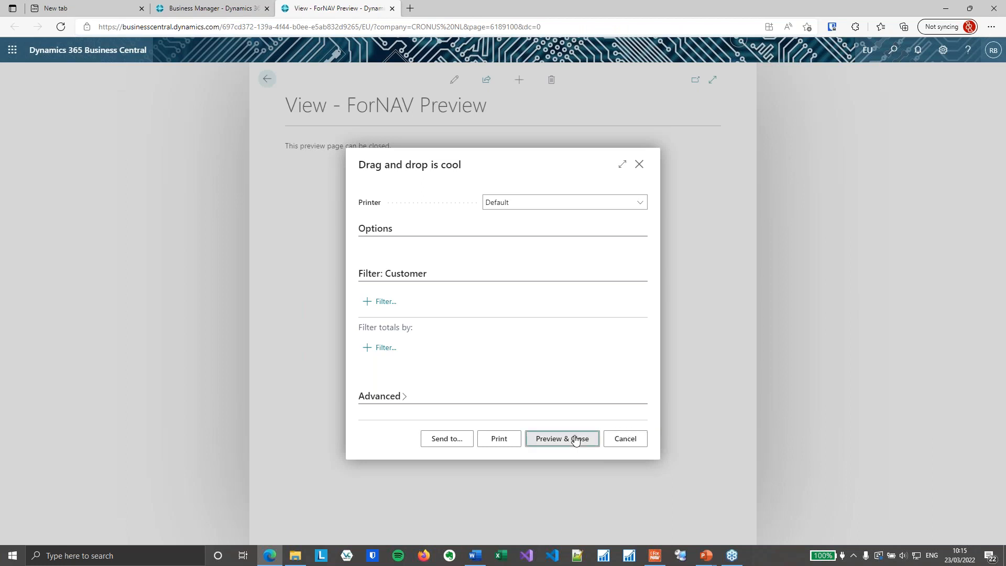
click(591, 437)
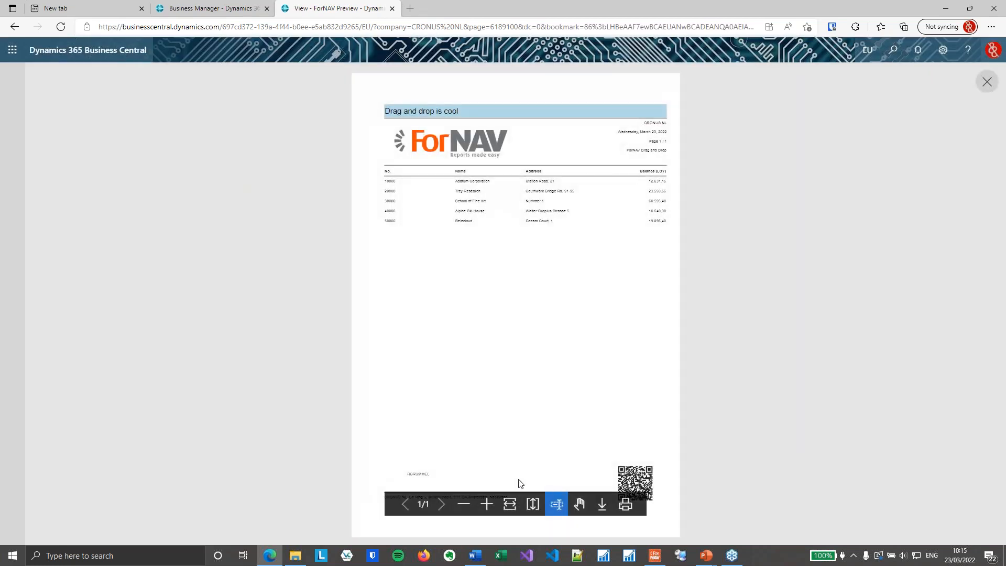
click(487, 505)
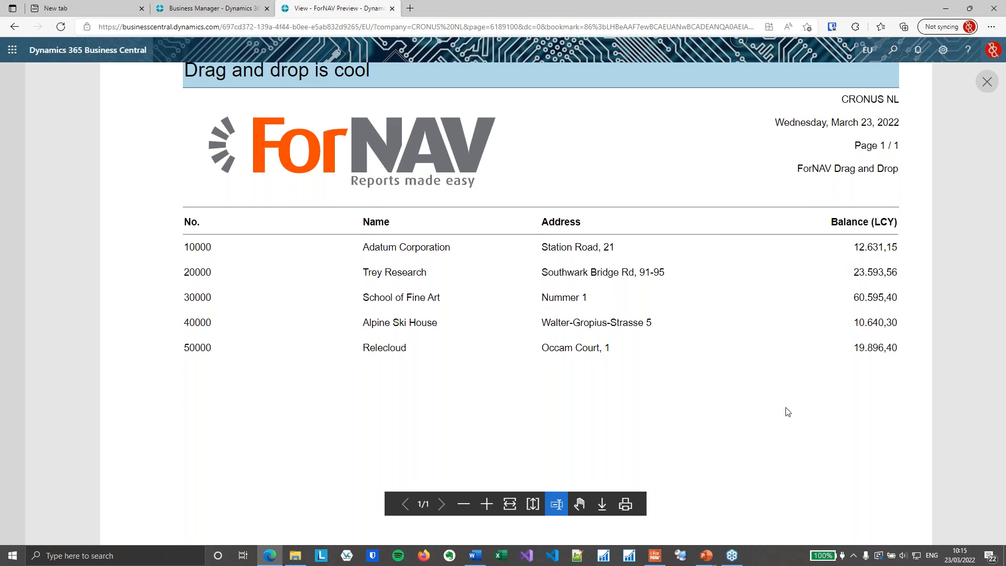
key(alt+Tab)
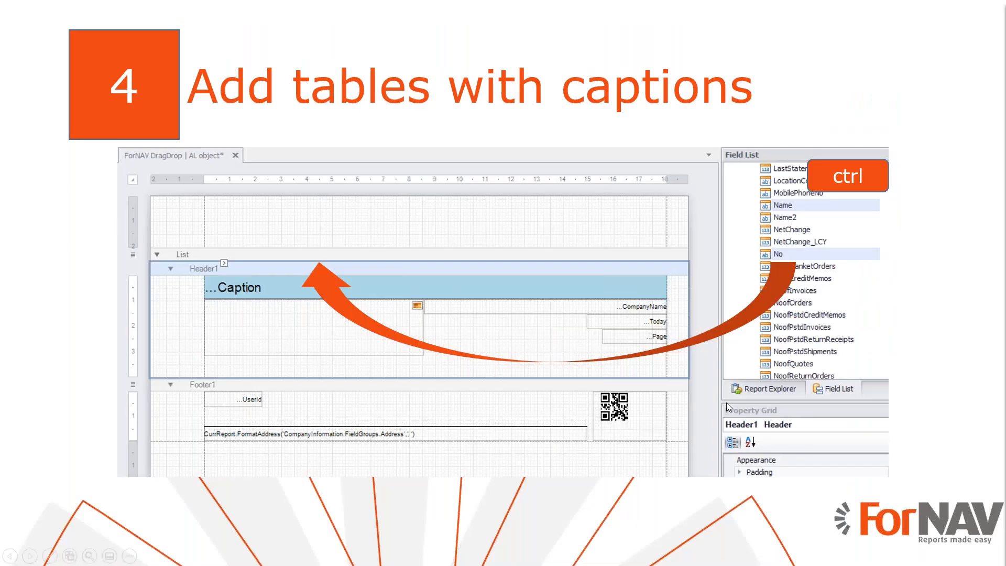
click(786, 396)
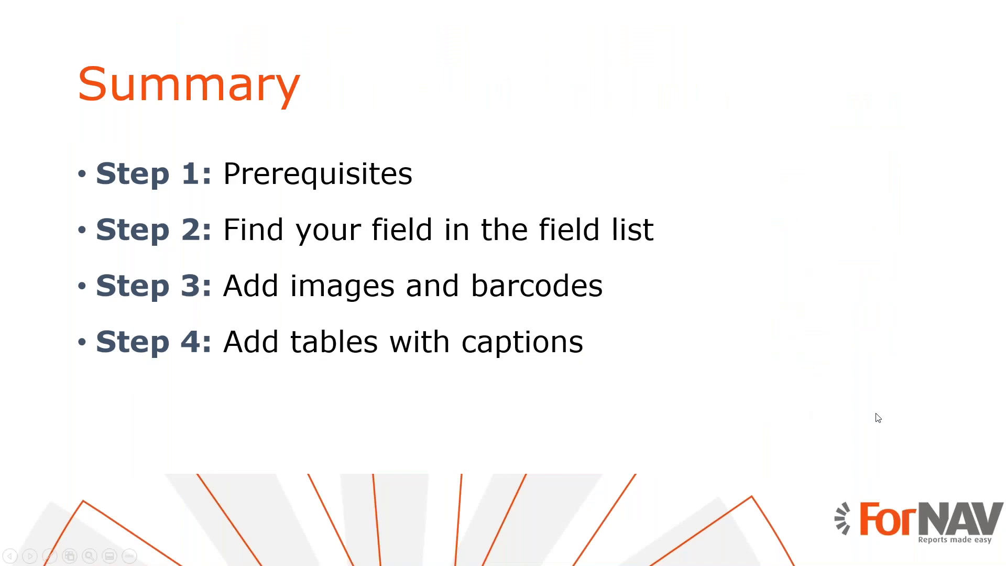